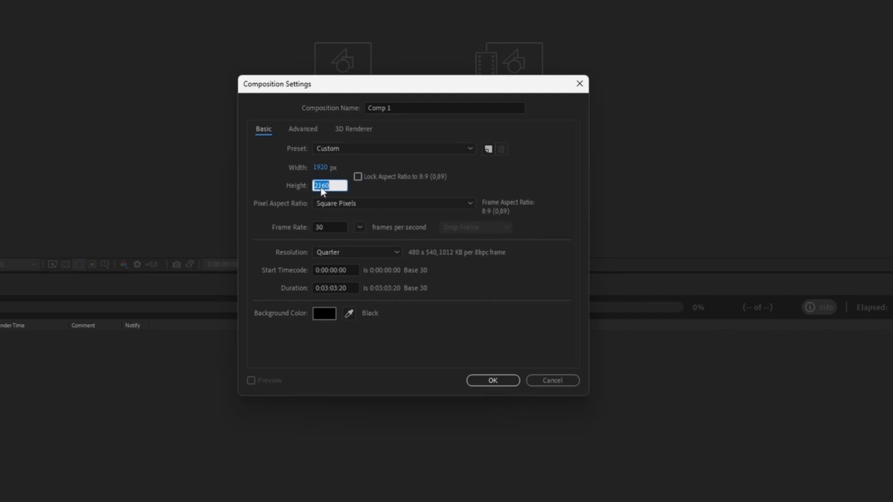
# Create the composition with a height of 1080 px and a duration of 0:00:03:20.
pyautogui.write('1080')
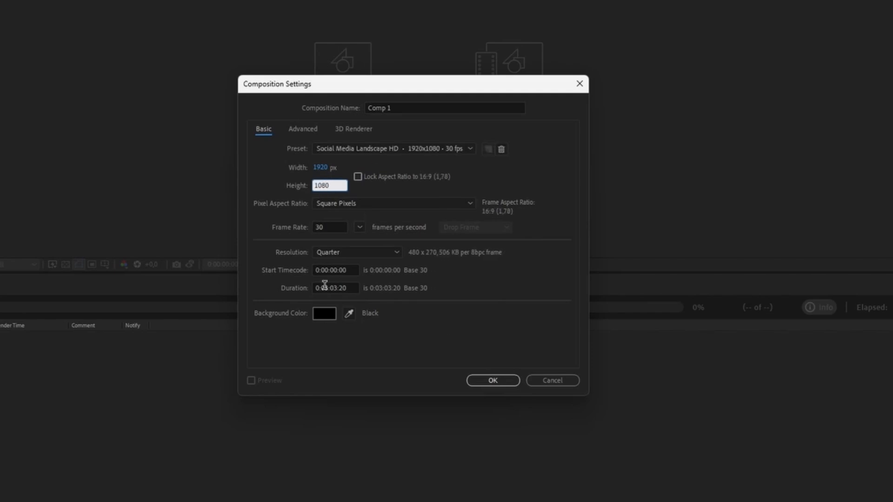
pyautogui.doubleClick(324, 287)
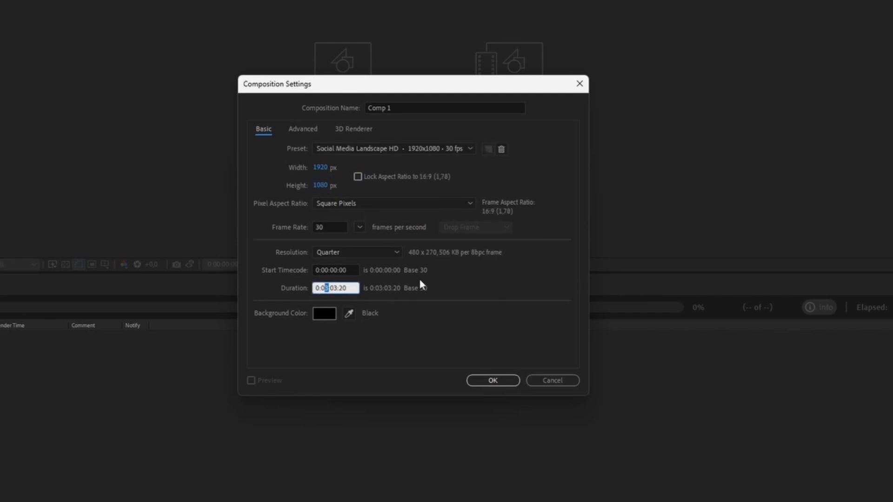
pyautogui.write('0')
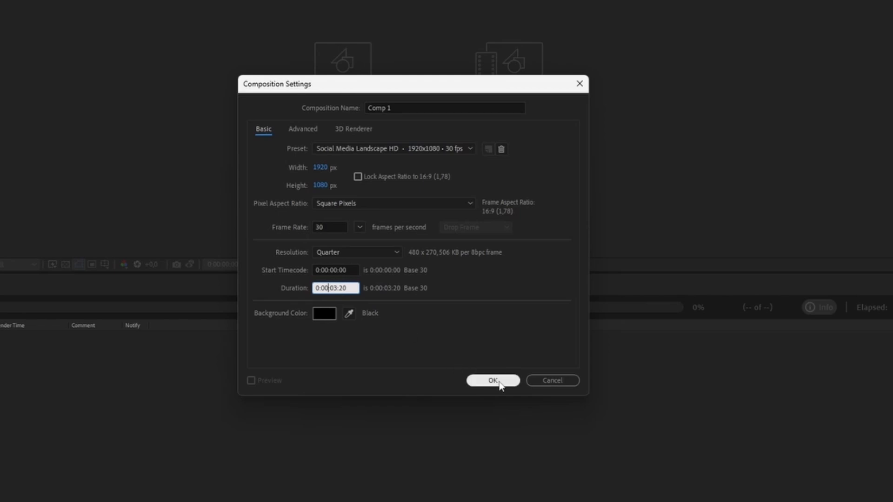
pyautogui.click(497, 382)
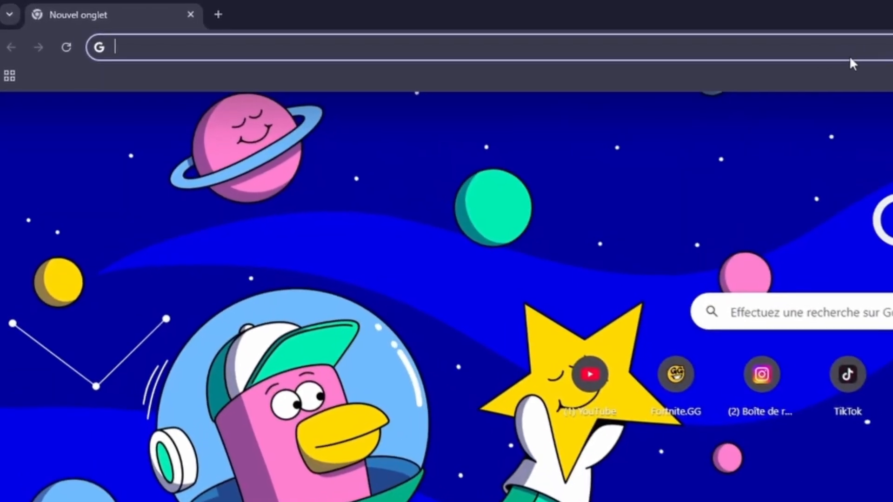
# Switch to the web browser and search Google Images for "gon killua render".
pyautogui.write('gon ')
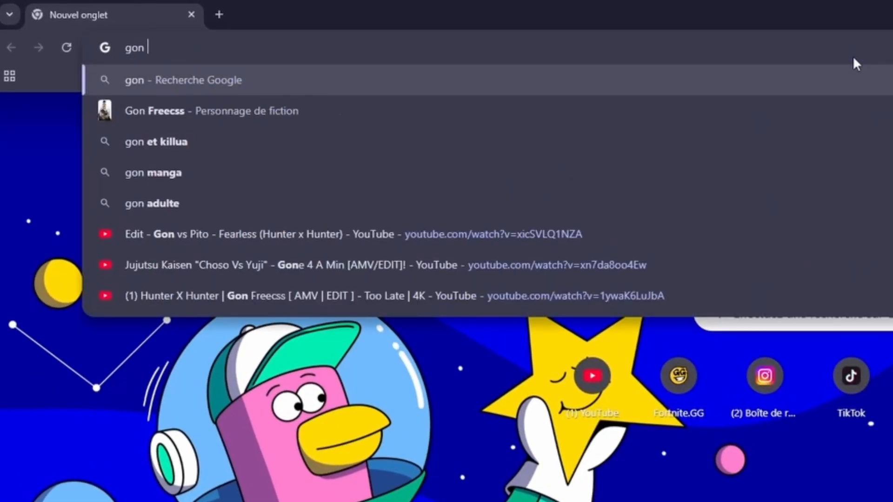
pyautogui.write('killua rende')
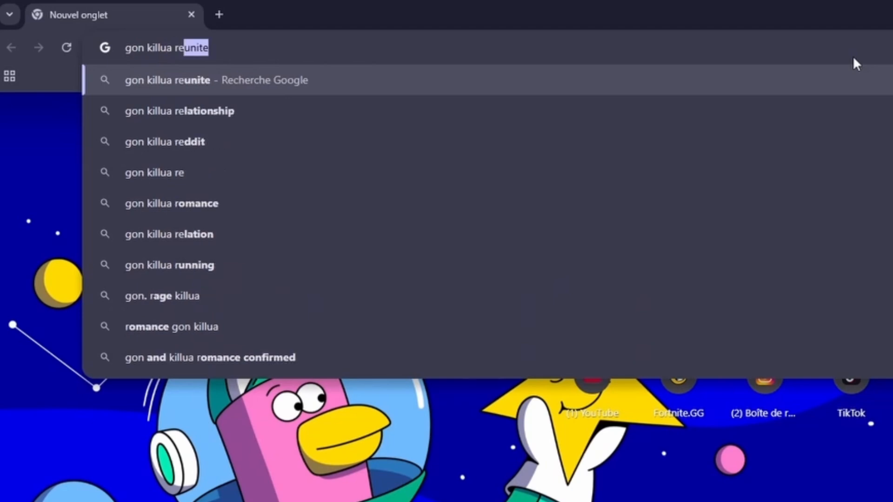
pyautogui.write('r')
pyautogui.press('Return')
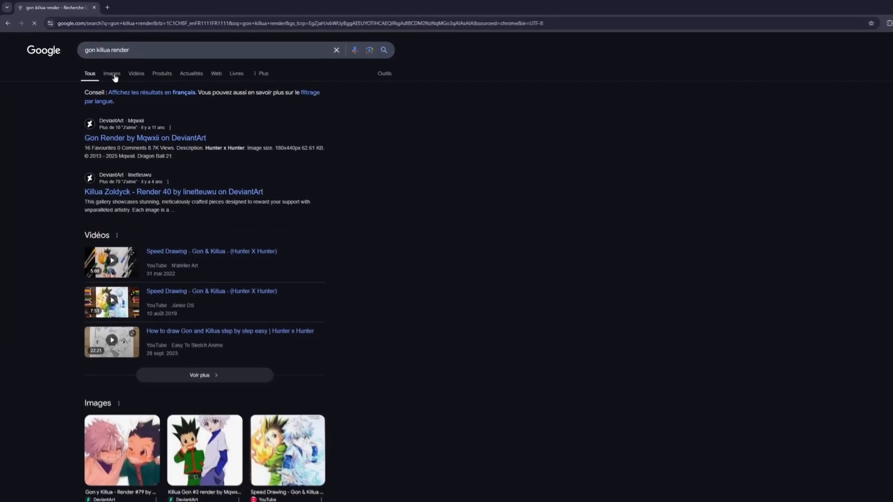
pyautogui.click(106, 71)
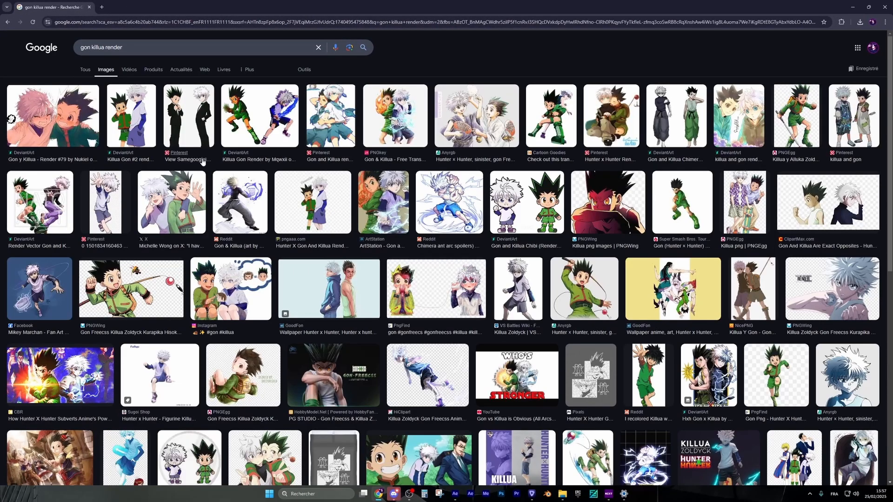
# Save the PNGkey render of Gon with fire and Killua with lightning from the image results to the Downloads folder.
pyautogui.click(171, 197)
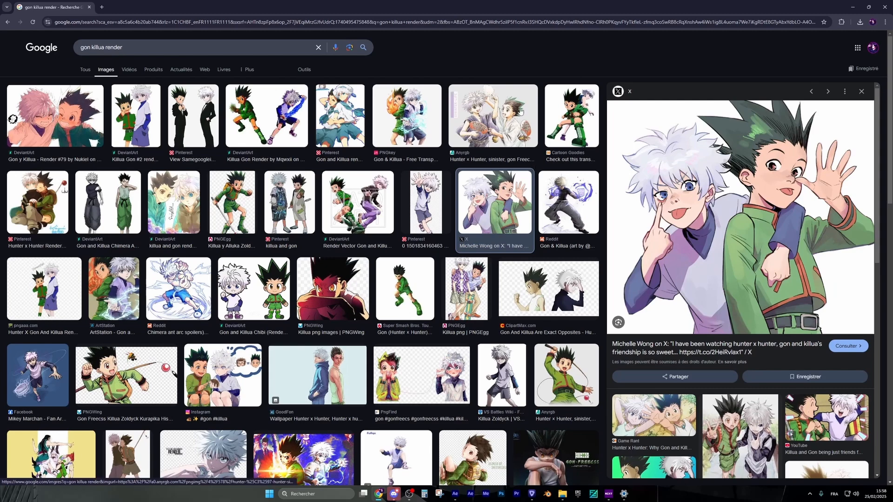
pyautogui.click(434, 144)
pyautogui.scroll(-2, 458, 273)
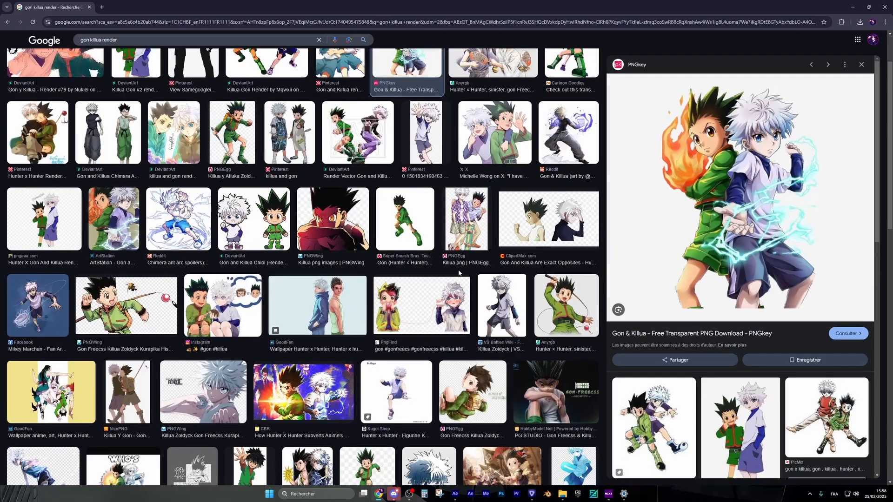
pyautogui.rightClick(723, 170)
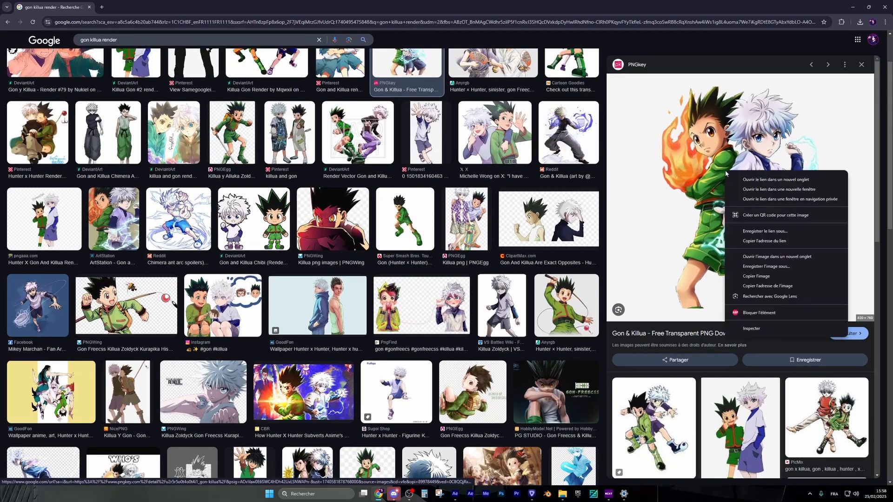
pyautogui.click(754, 267)
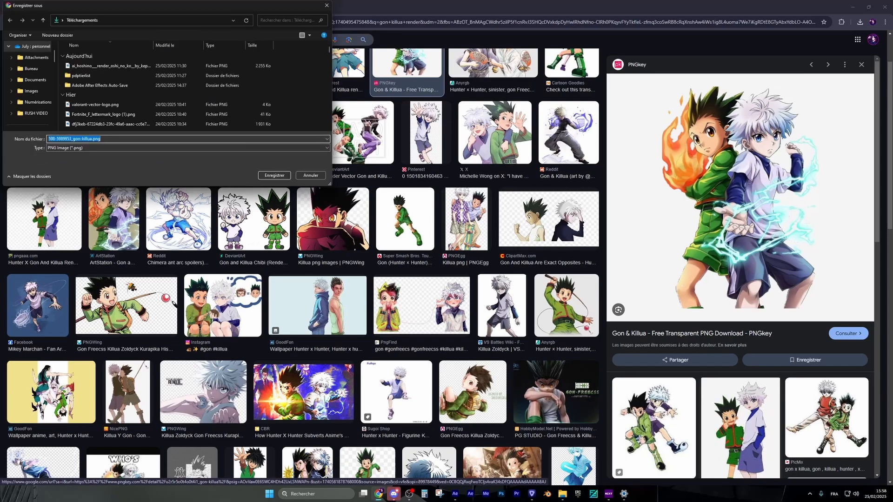
pyautogui.press('Return')
# Return to After Effects, place the downloaded Gon and Killua image in Comp 1 and scale it to 177%.
pyautogui.moveTo(451, 500); pyautogui.dragTo(450, 372)
pyautogui.click(177, 250)
pyautogui.click(178, 266)
pyautogui.press('s')
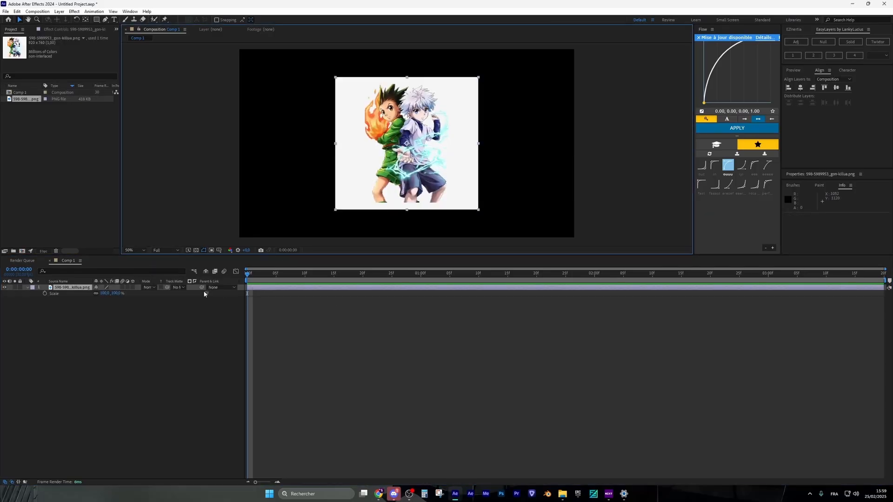
pyautogui.moveTo(100, 295); pyautogui.dragTo(128, 289)
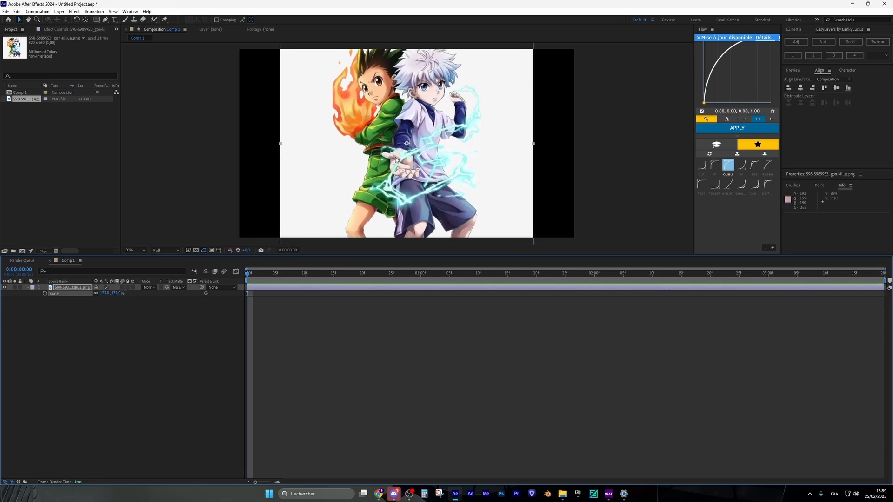
# Enlarge the composition viewer by reducing the height of the timeline area, with the preview magnified to 50%.
pyautogui.press(',')
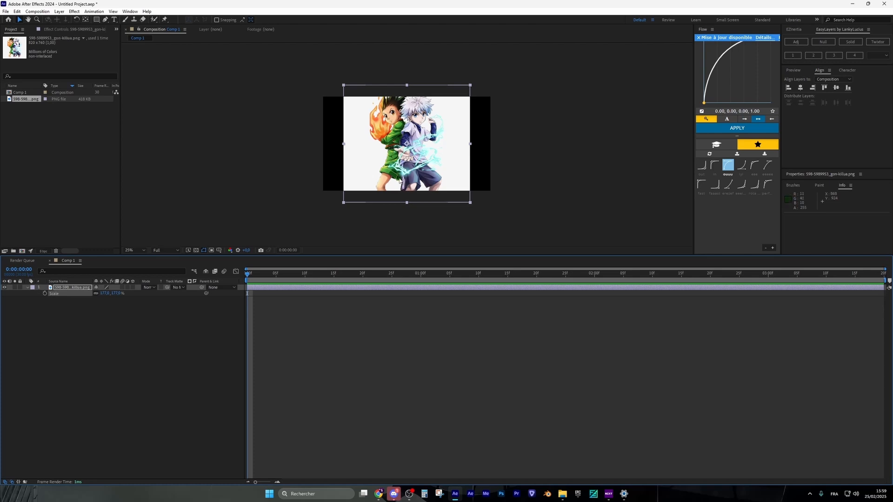
pyautogui.scroll(6, 400, 181)
pyautogui.scroll(-8, 405, 186)
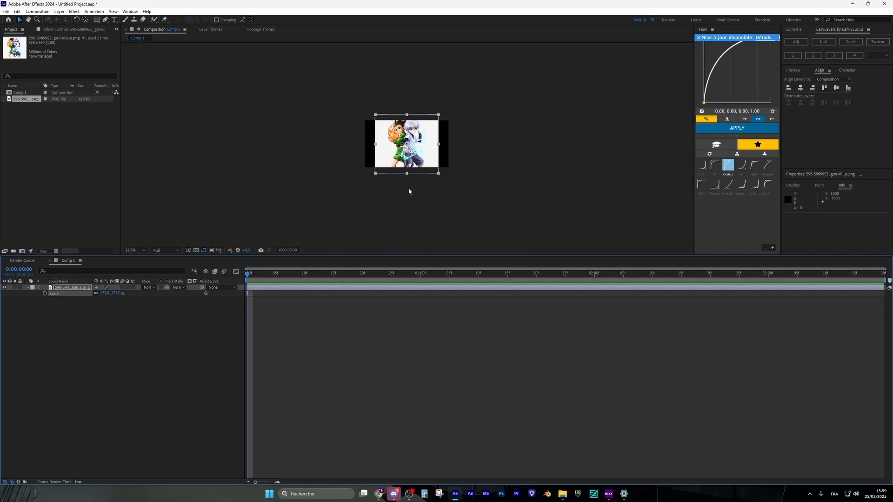
pyautogui.press('.')
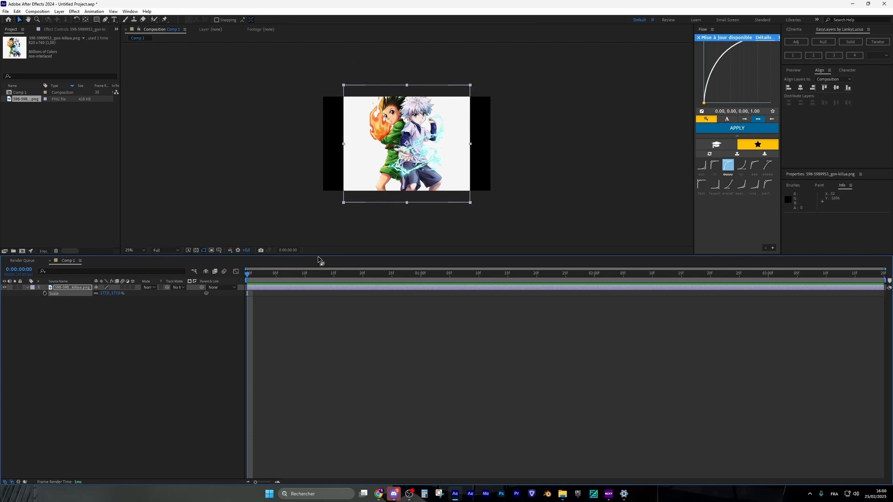
pyautogui.moveTo(318, 256); pyautogui.dragTo(355, 344)
pyautogui.press('.')
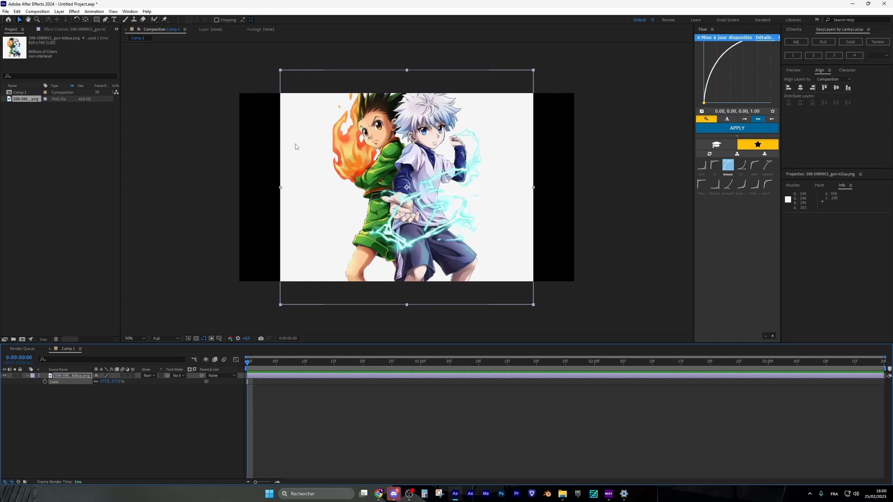
# Cut both characters and the flame out of the white background of the image layer with Roto Brush strokes.
pyautogui.click(154, 19)
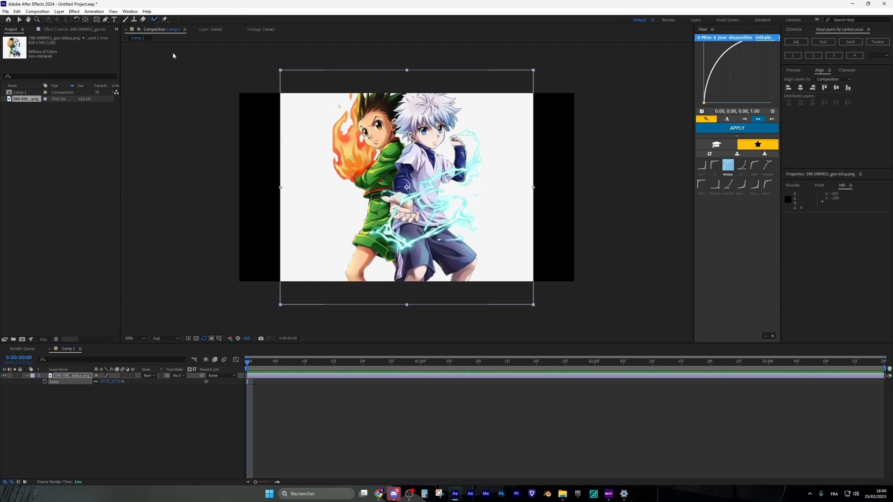
pyautogui.doubleClick(267, 376)
pyautogui.moveTo(370, 82); pyautogui.dragTo(364, 146)
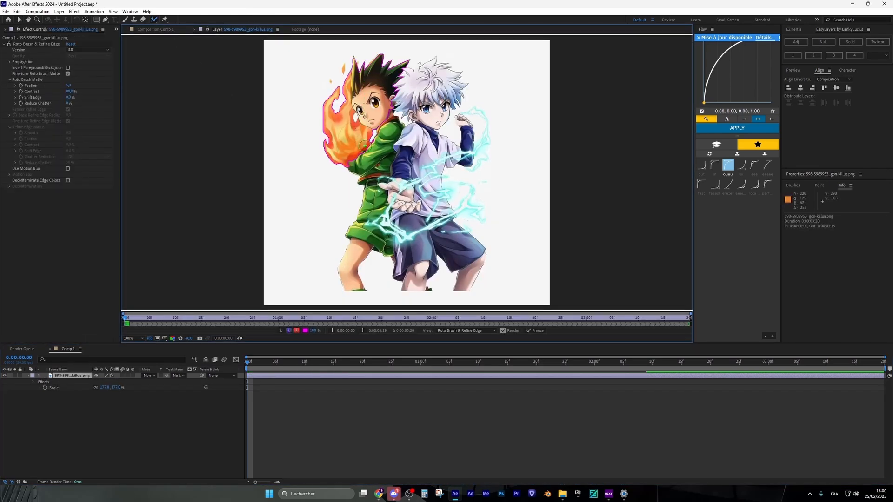
pyautogui.moveTo(393, 93)
pyautogui.mouseDown()
pyautogui.moveTo(439, 97)
pyautogui.moveTo(410, 161)
pyautogui.mouseUp()
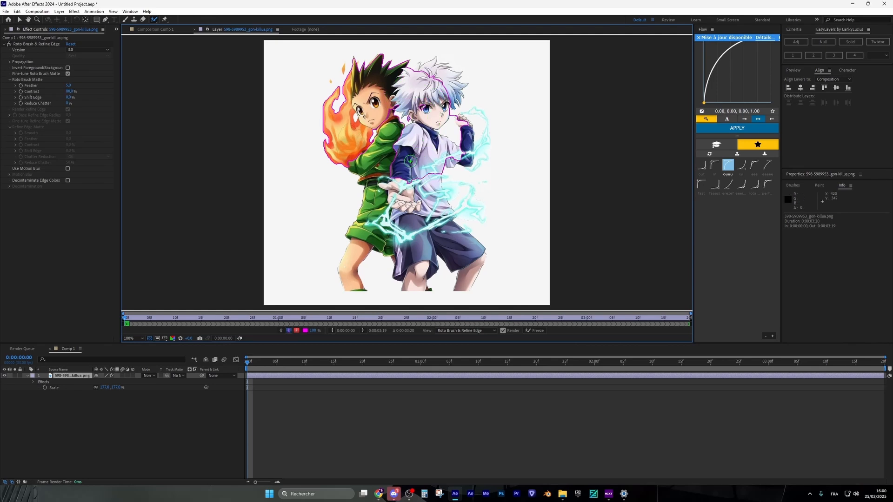
pyautogui.moveTo(430, 114)
pyautogui.mouseDown()
pyautogui.moveTo(426, 82)
pyautogui.moveTo(436, 75)
pyautogui.moveTo(447, 91)
pyautogui.mouseUp()
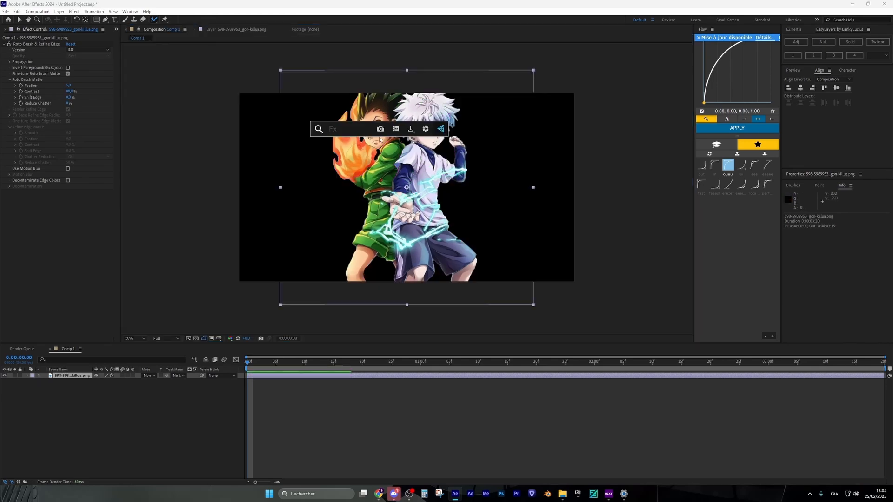
# Apply the Key Cleaner effect to the cut-out layer and set its Additional Edge Radius to 2.
pyautogui.write('key cl')
pyautogui.press('Return')
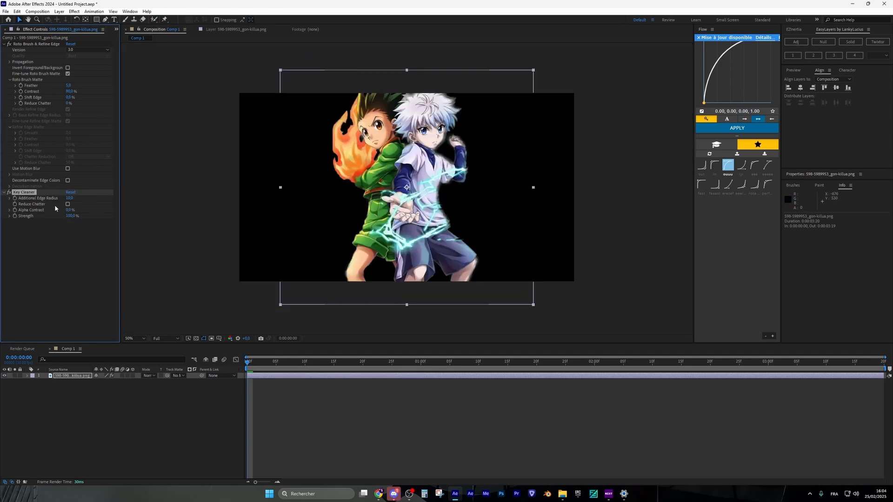
pyautogui.press('Return')
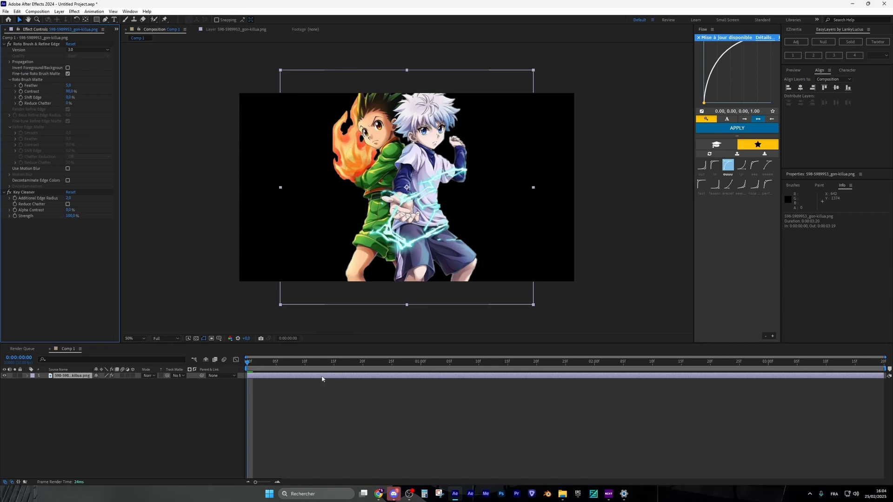
# Pre-compose the cut-out image layer.
pyautogui.click(322, 378)
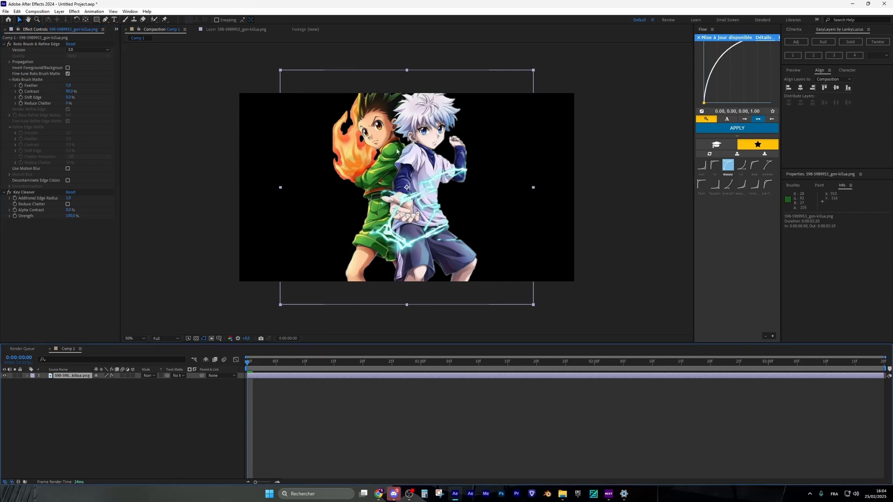
pyautogui.rightClick(256, 376)
pyautogui.click(287, 330)
pyautogui.press('Return')
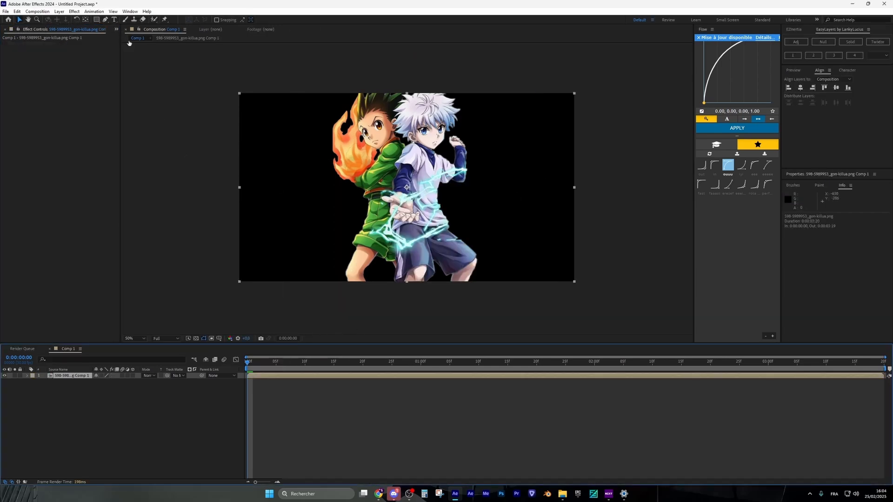
# Auto-trace the pre-composed layer's Alpha channel for the current frame to create outline masks.
pyautogui.click(77, 14)
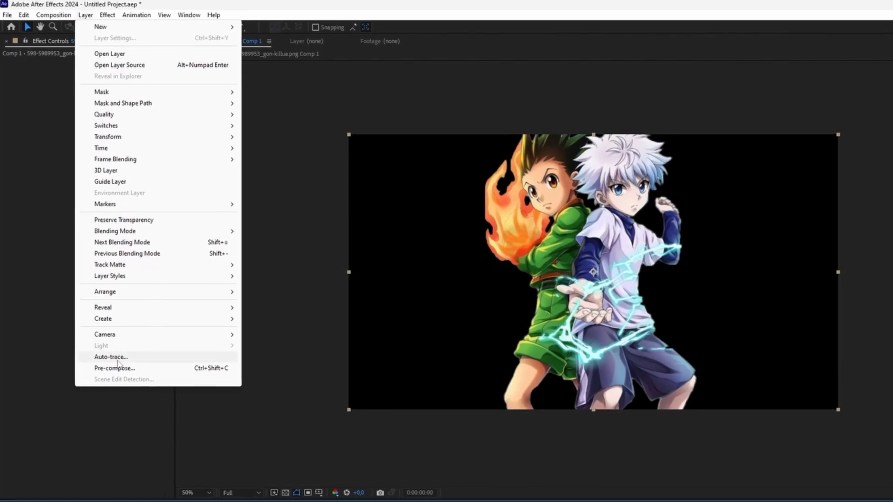
pyautogui.click(105, 322)
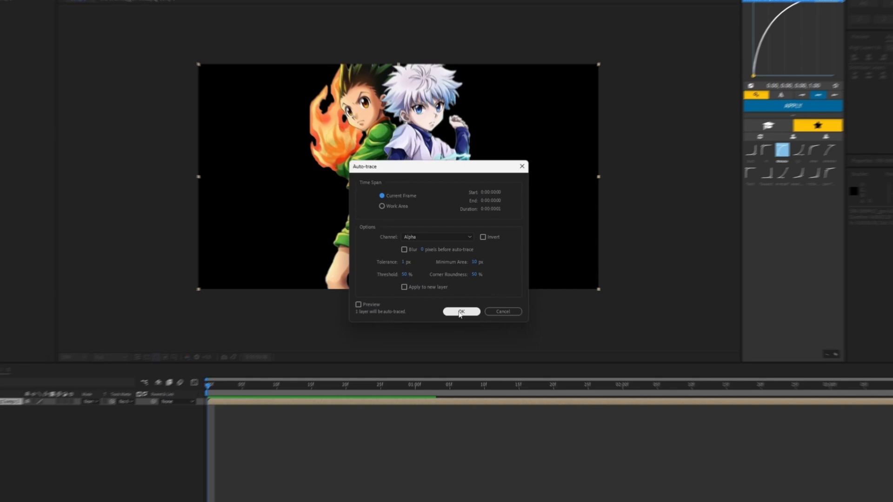
pyautogui.click(464, 327)
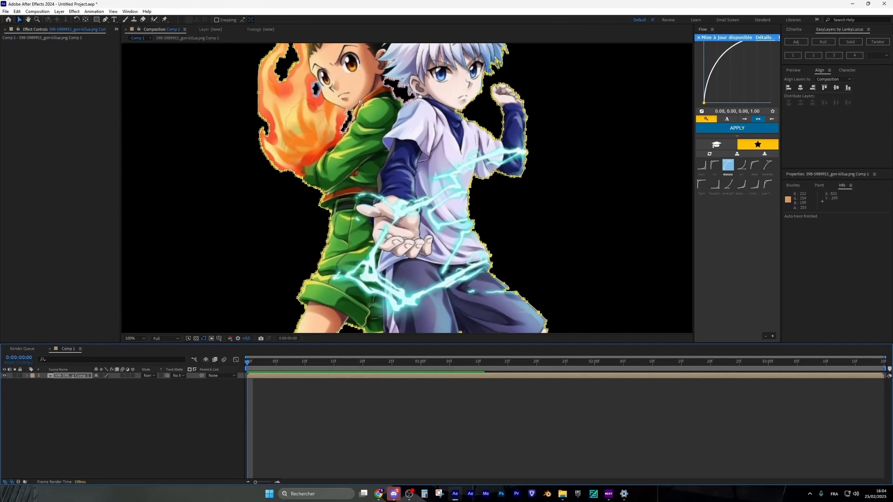
pyautogui.scroll(-2, 328, 123)
# Duplicate the traced layer and apply the Saber effect to the upper copy with its blending mode set to Screen.
pyautogui.click(263, 375)
pyautogui.hotkey('ctrl', 'd')
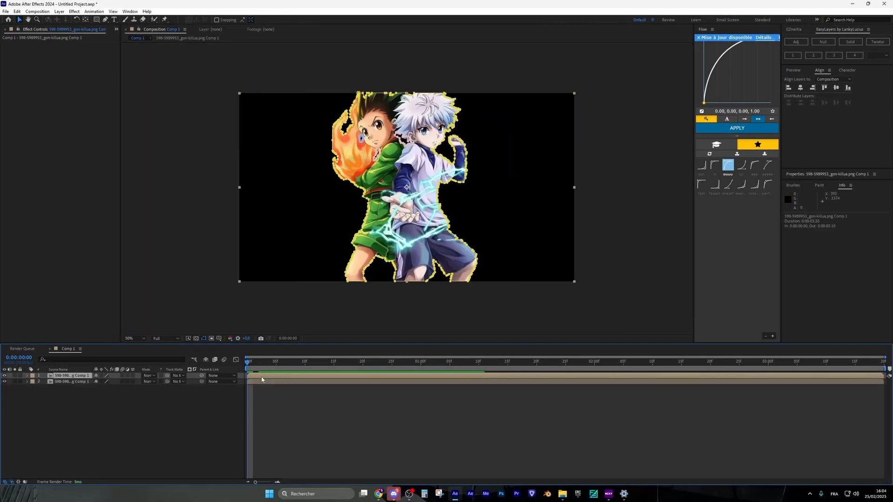
pyautogui.hotkey('ctrl', 'space')
pyautogui.write('saber')
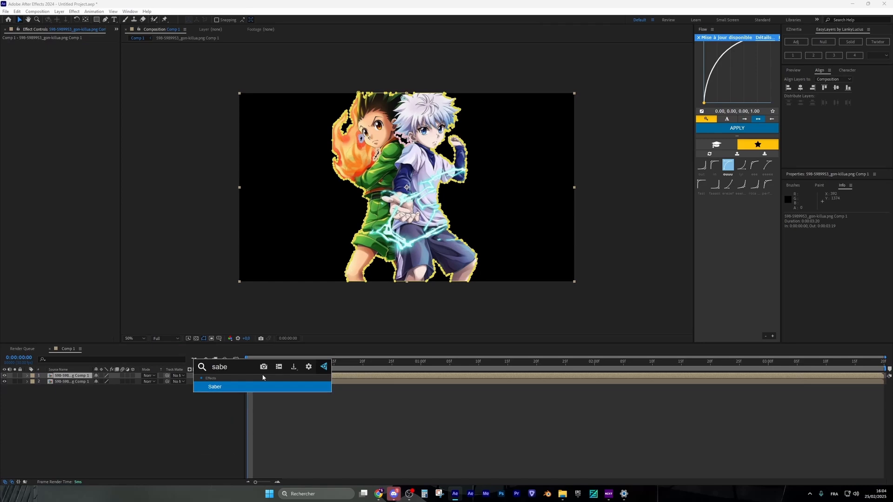
pyautogui.click(248, 389)
pyautogui.click(148, 375)
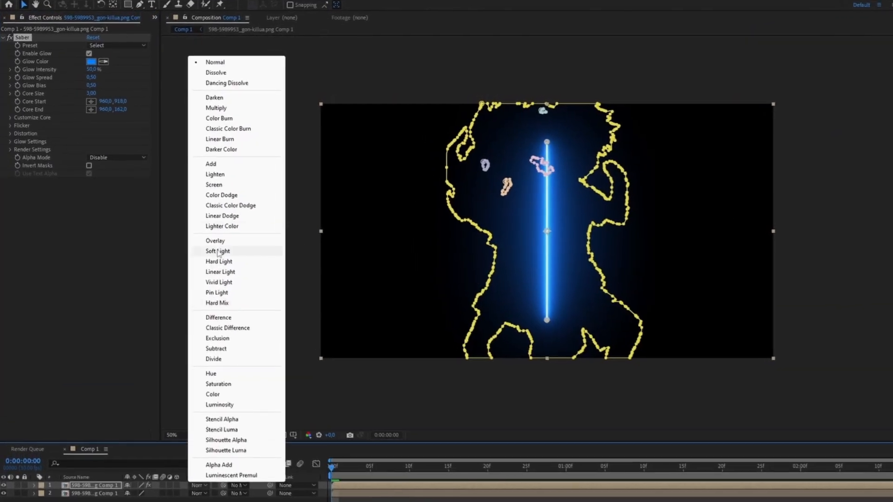
pyautogui.click(159, 152)
# Set the Saber effect's preset to Energize and its Core Type to Layer Masks.
pyautogui.click(107, 45)
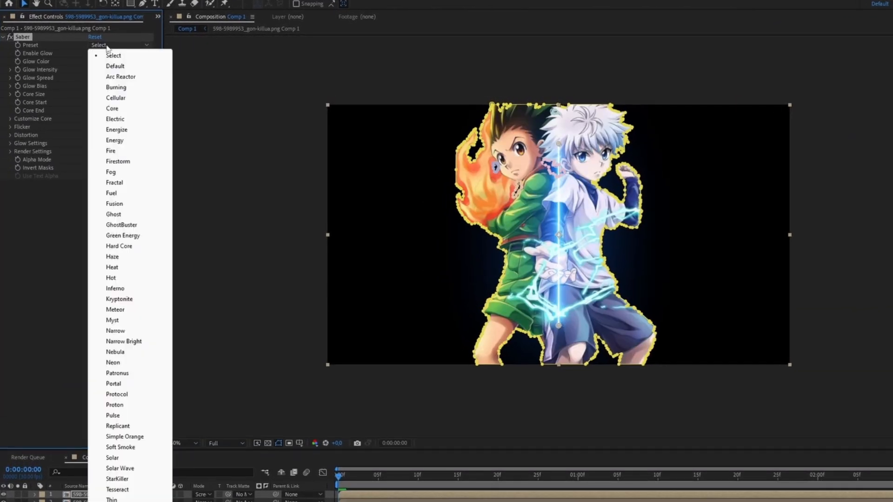
pyautogui.click(116, 129)
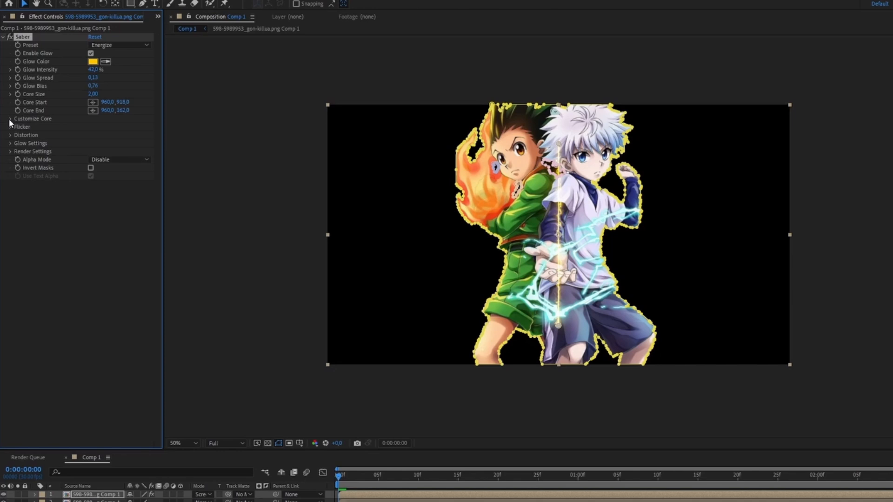
pyautogui.click(9, 118)
pyautogui.click(118, 127)
pyautogui.click(117, 147)
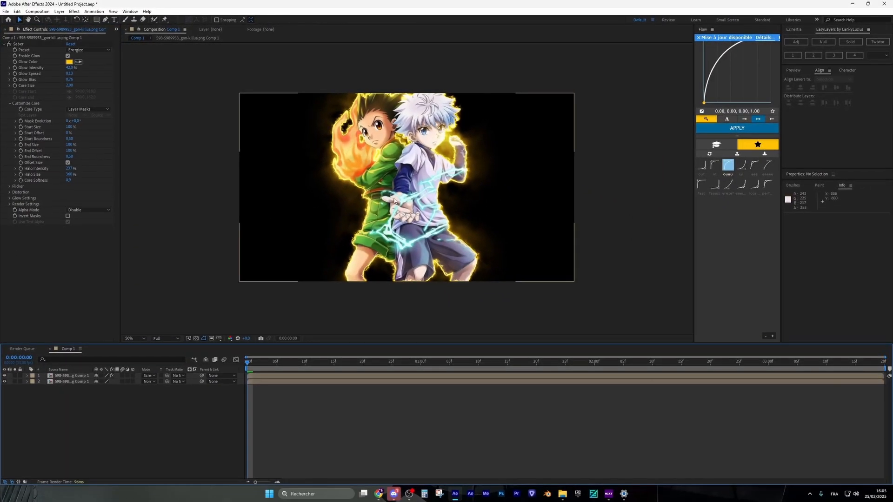
# Pre-compose the upper layer that carries the Saber effect.
pyautogui.click(394, 201)
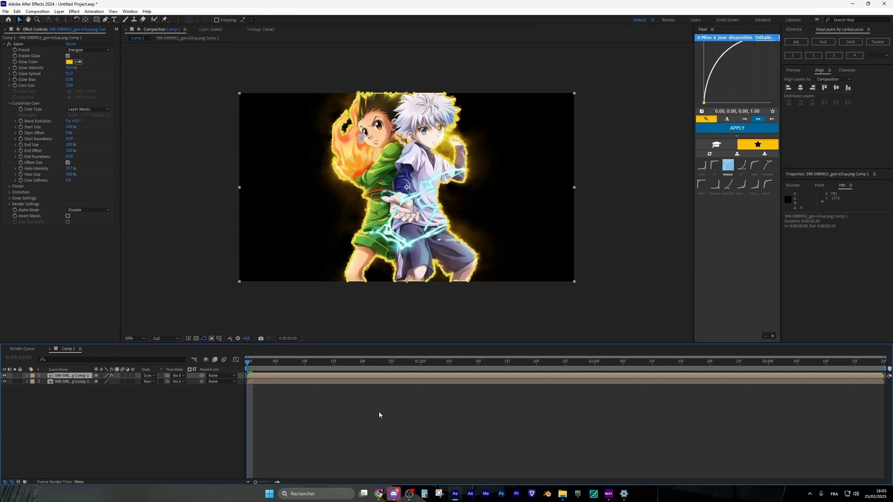
pyautogui.click(105, 19)
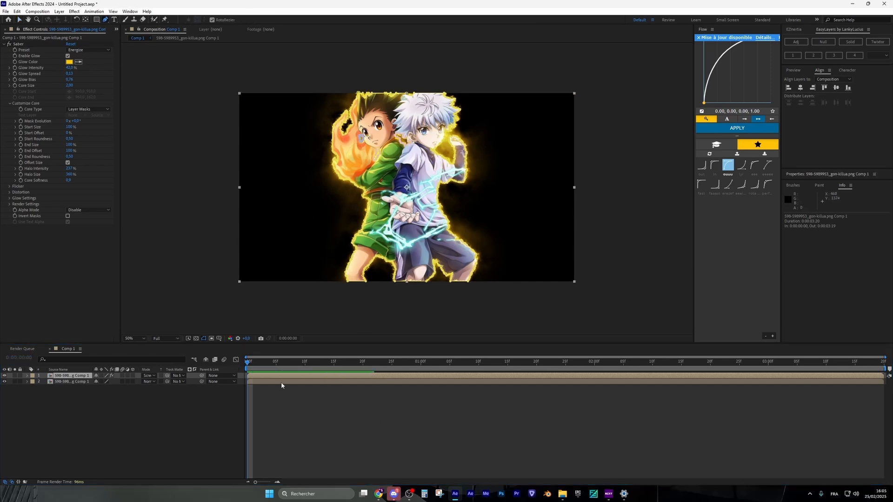
pyautogui.rightClick(276, 162)
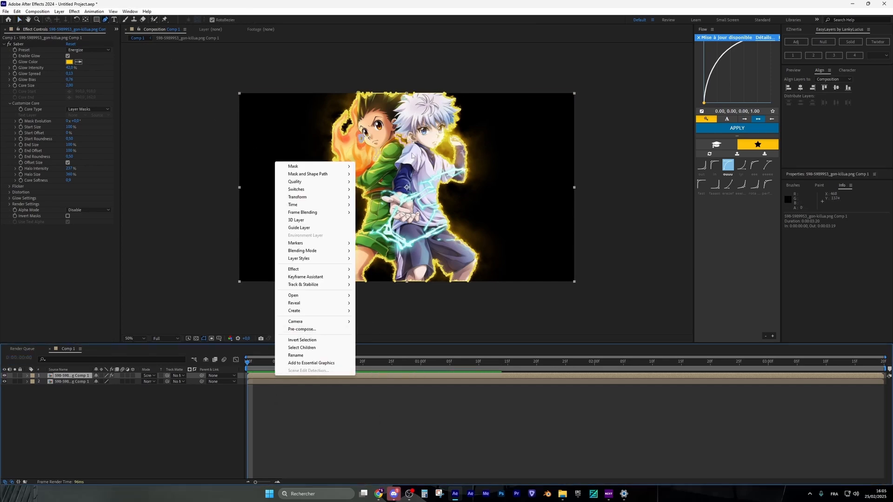
pyautogui.click(314, 330)
pyautogui.click(491, 289)
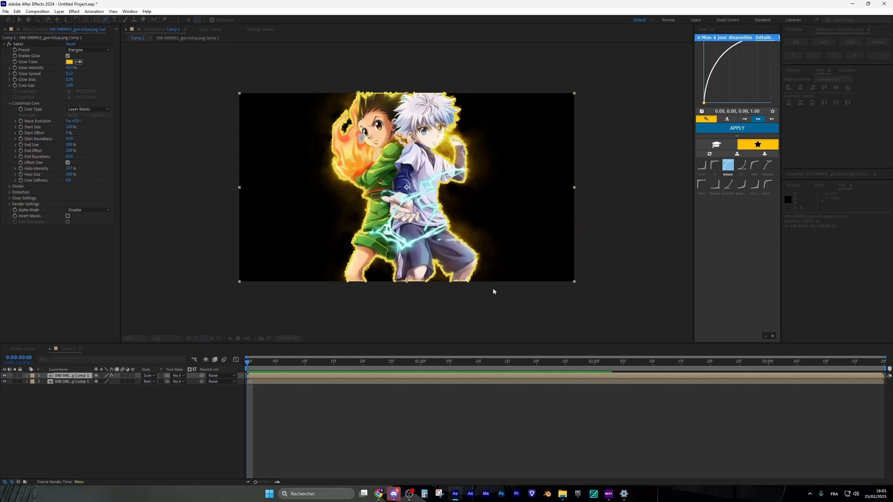
# Duplicate the pre-composed Saber layer and set the blending mode of both copies to Screen.
pyautogui.hotkey('ctrl', 'd')
pyautogui.click(148, 376)
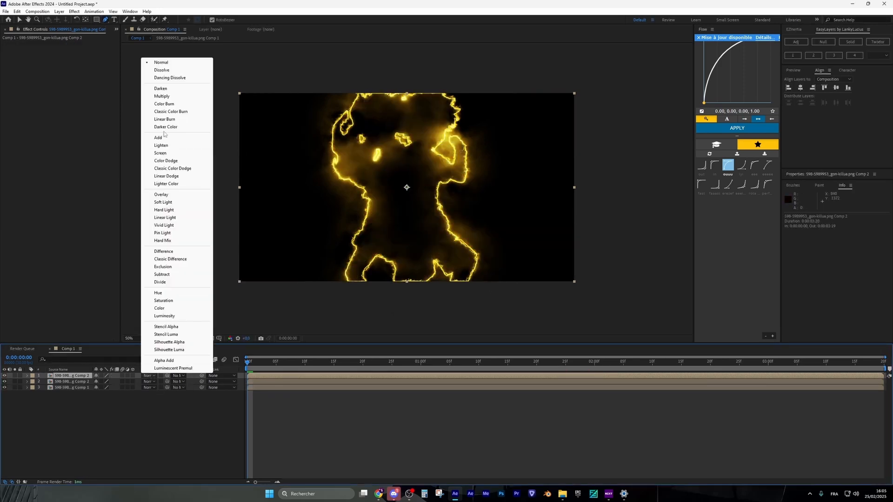
pyautogui.click(167, 153)
pyautogui.click(148, 384)
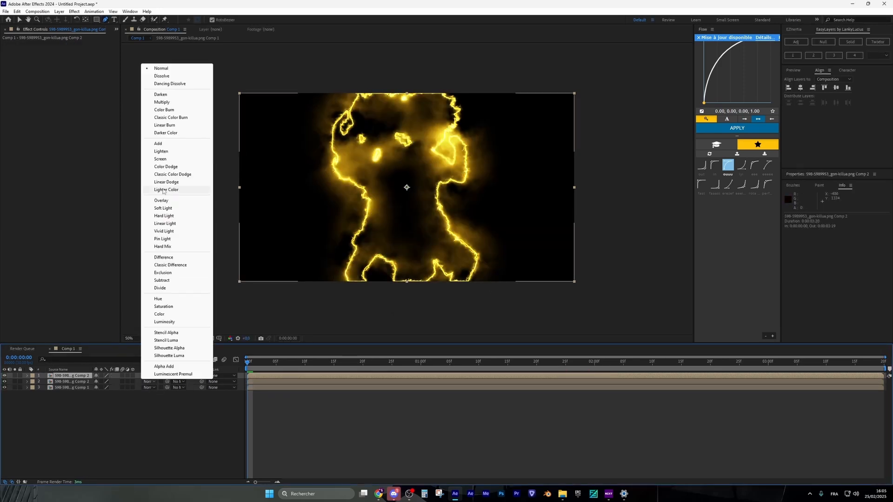
pyautogui.click(179, 160)
# Draw a closed pen mask around Gon's half of the picture on the upper Saber copy.
pyautogui.click(392, 81)
pyautogui.click(401, 99)
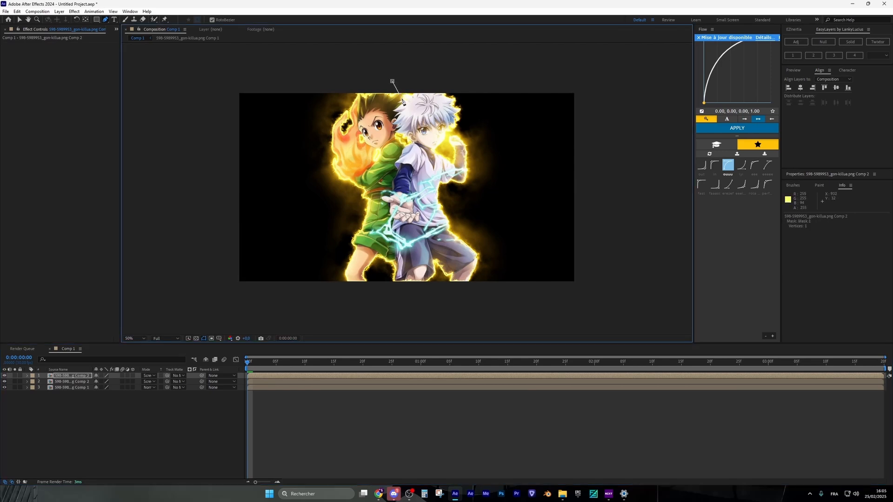
pyautogui.click(398, 110)
pyautogui.click(392, 81)
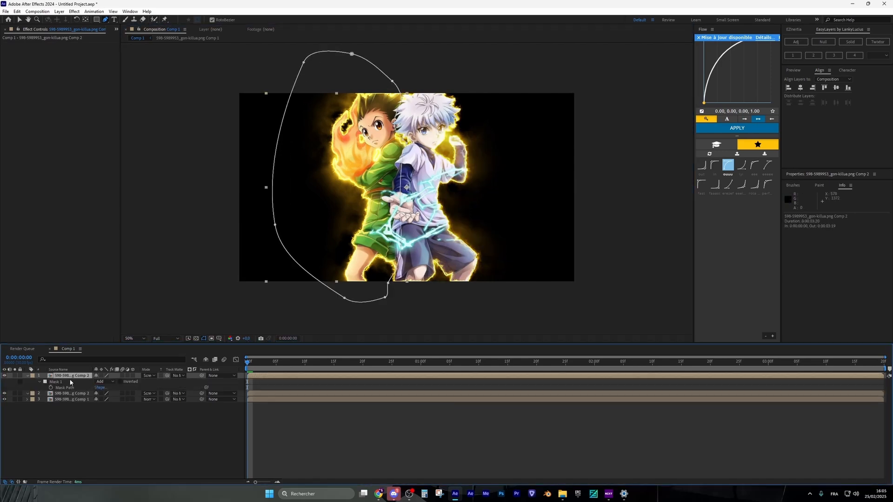
# Copy the mask onto the lower Saber copy and invert it so that copy covers only Killua's half.
pyautogui.click(69, 381)
pyautogui.hotkey('ctrl', 'c')
pyautogui.click(73, 393)
pyautogui.hotkey('ctrl', 'v')
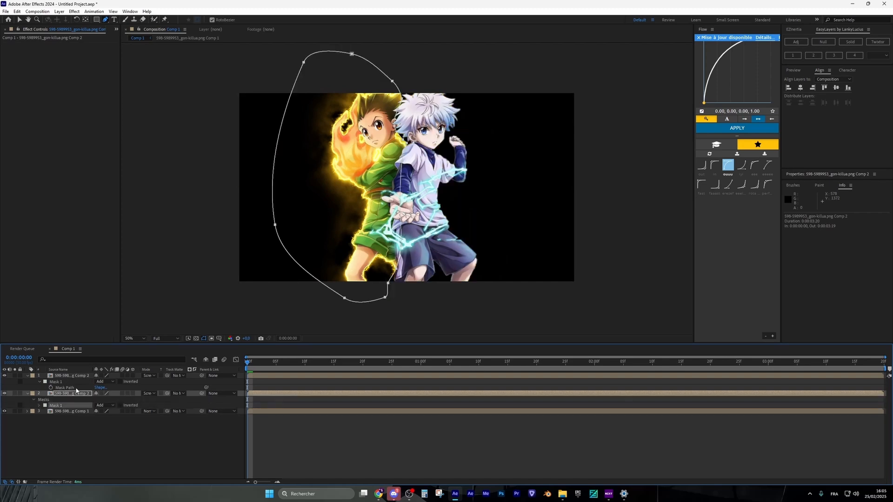
pyautogui.click(120, 406)
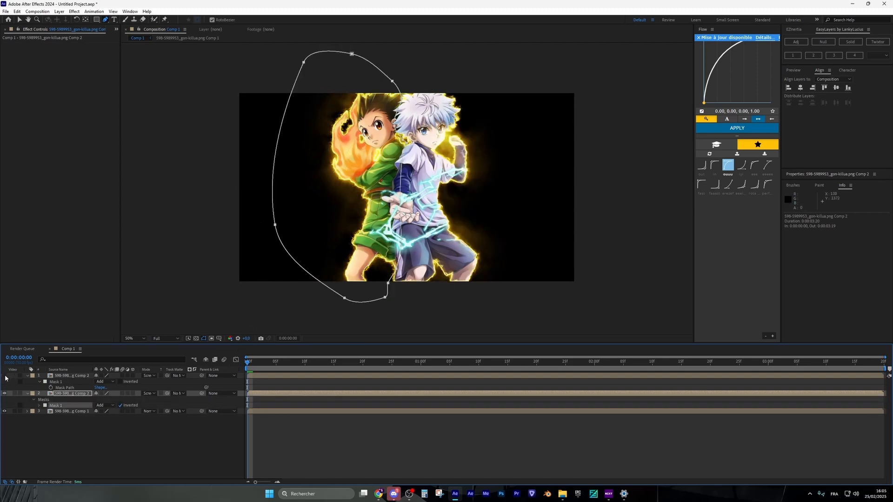
pyautogui.click(5, 376)
pyautogui.click(5, 377)
# Apply Hue/Saturation to the lower Saber copy and shift its Master Hue until Killua's glow is cyan.
pyautogui.click(80, 376)
pyautogui.click(81, 394)
pyautogui.hotkey('ctrl', 'space')
pyautogui.write('hue')
pyautogui.press('Return')
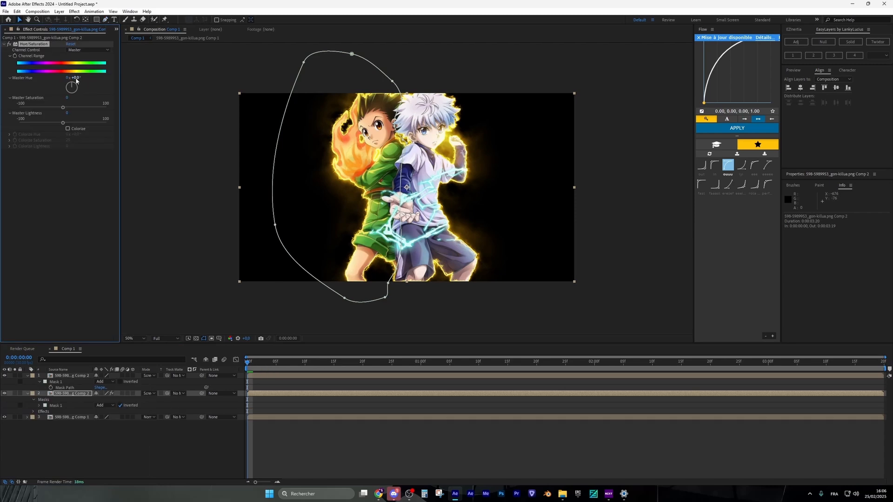
pyautogui.moveTo(76, 77); pyautogui.dragTo(112, 87)
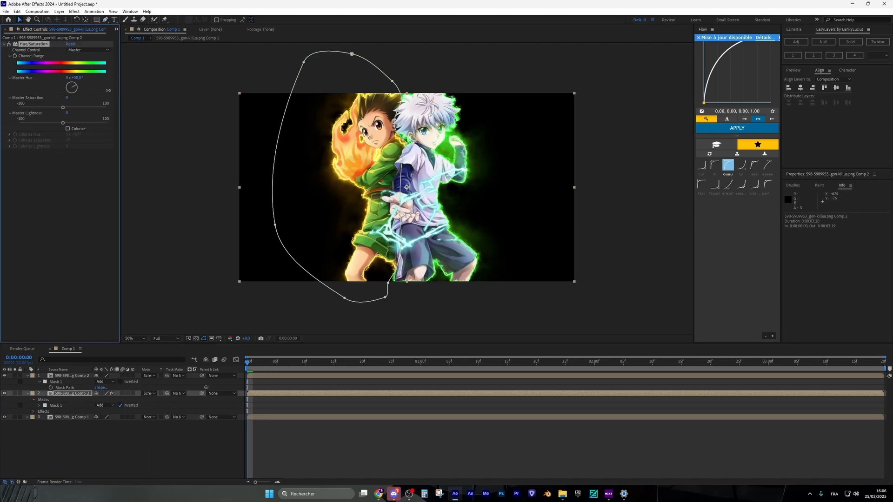
pyautogui.moveTo(153, 108); pyautogui.dragTo(205, 195)
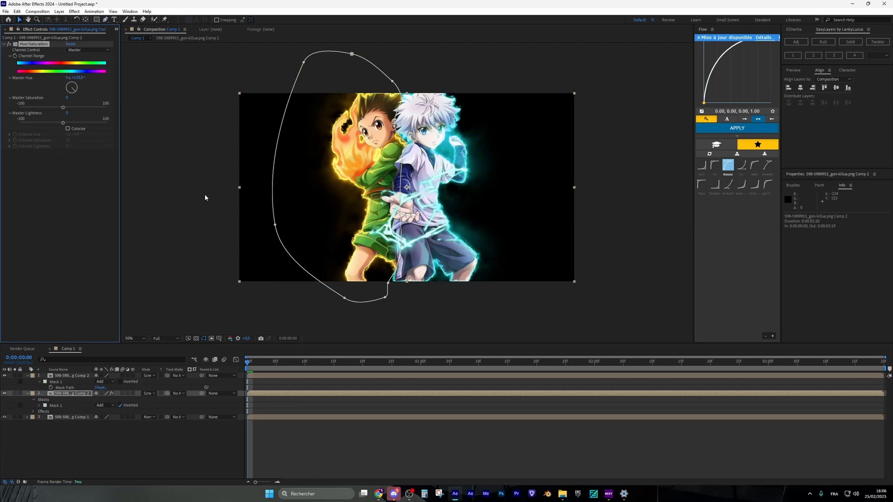
pyautogui.click(405, 444)
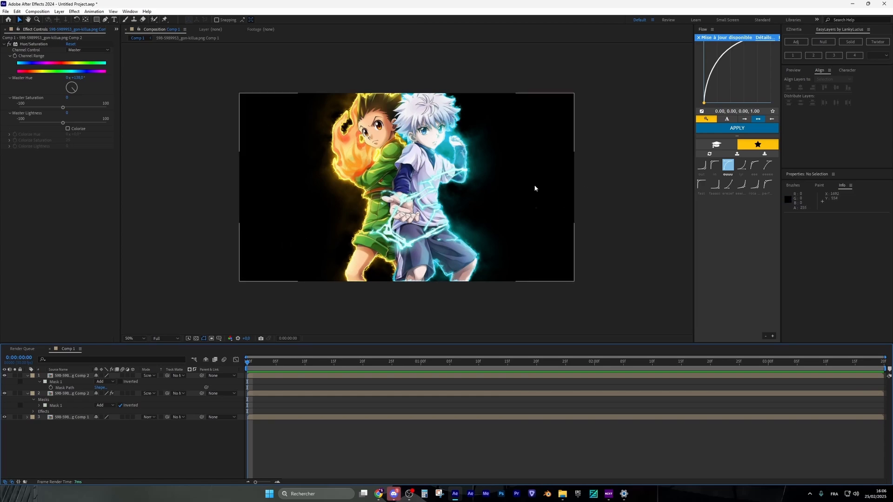
# Switch to Chrome, search Google Images for "gon" and save the picture of Gon and Killua facing each other.
pyautogui.click(379, 493)
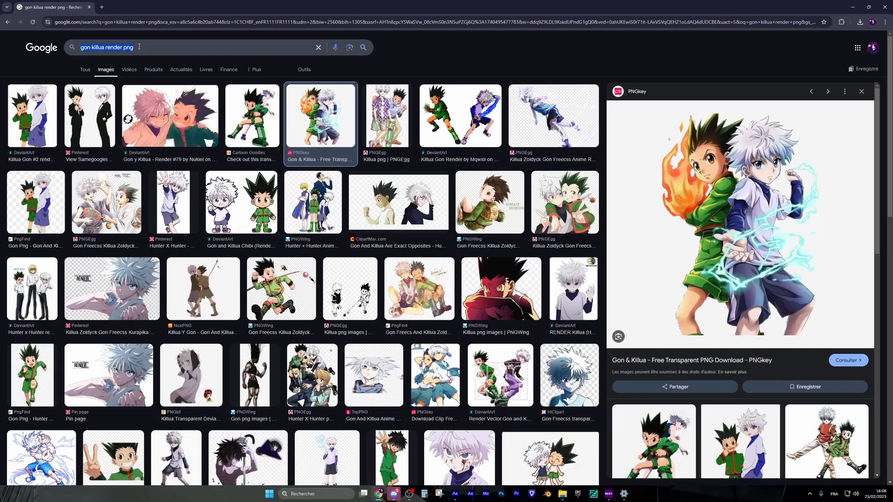
pyautogui.write('gon')
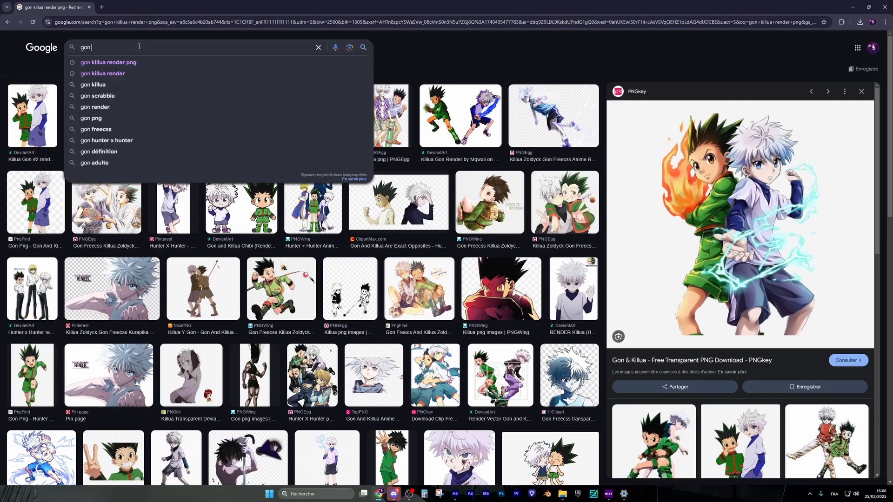
pyautogui.press('Return')
pyautogui.click(614, 312)
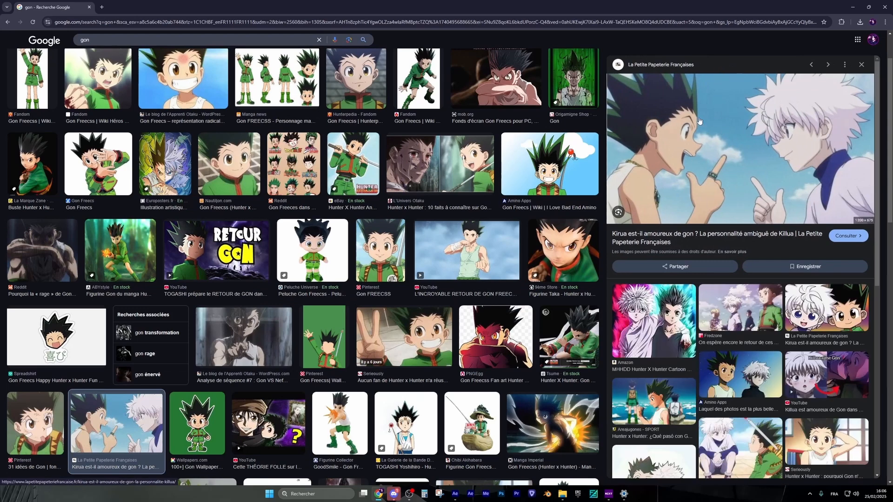
pyautogui.rightClick(736, 149)
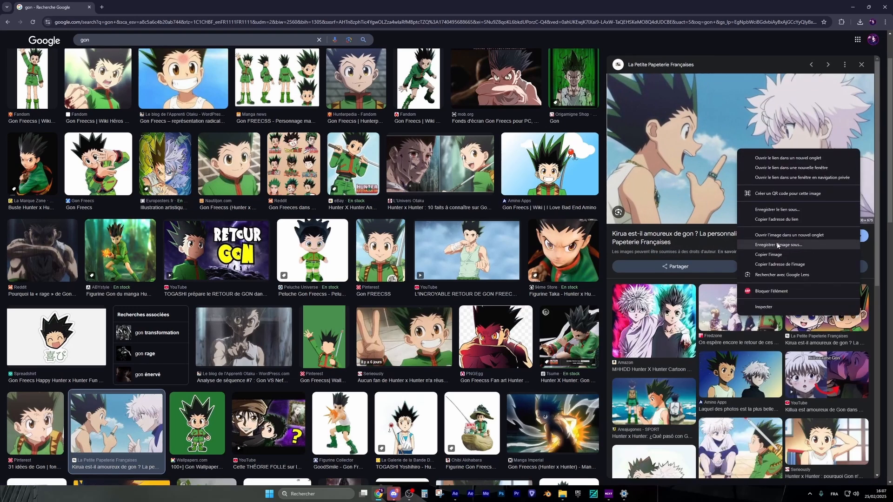
pyautogui.click(753, 246)
# Place Kirua-aime-gon.jpg beneath all the other layers and scale it to about 162% to fill the composition.
pyautogui.click(275, 176)
pyautogui.moveTo(69, 376); pyautogui.dragTo(104, 428)
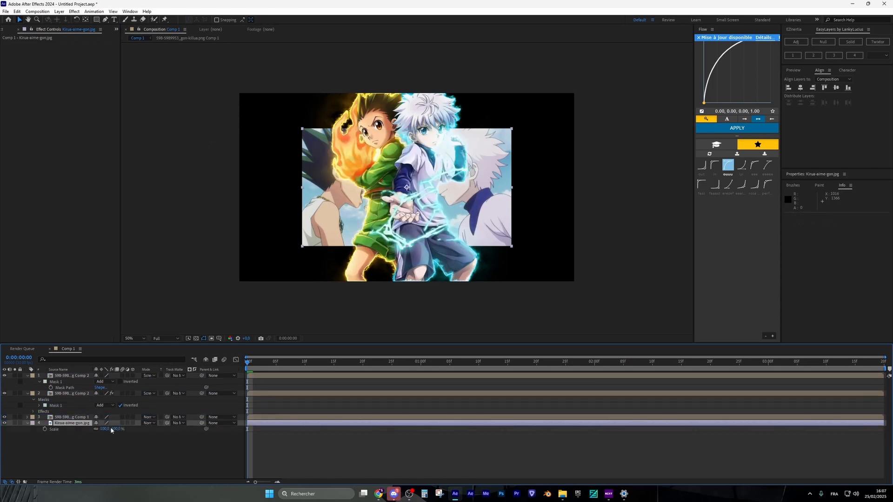
pyautogui.rightClick(116, 431)
pyautogui.click(109, 436)
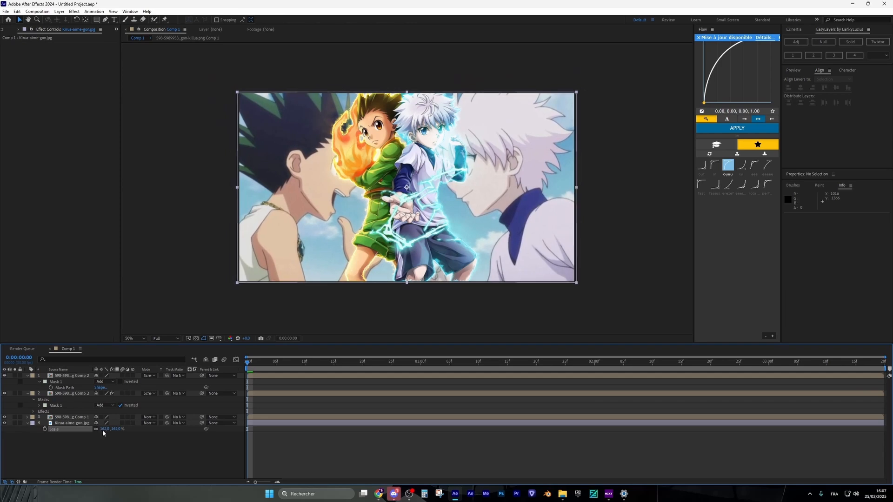
# Duplicate the background image layer and draw a rectangular mask over Killua's side on the upper copy.
pyautogui.click(79, 426)
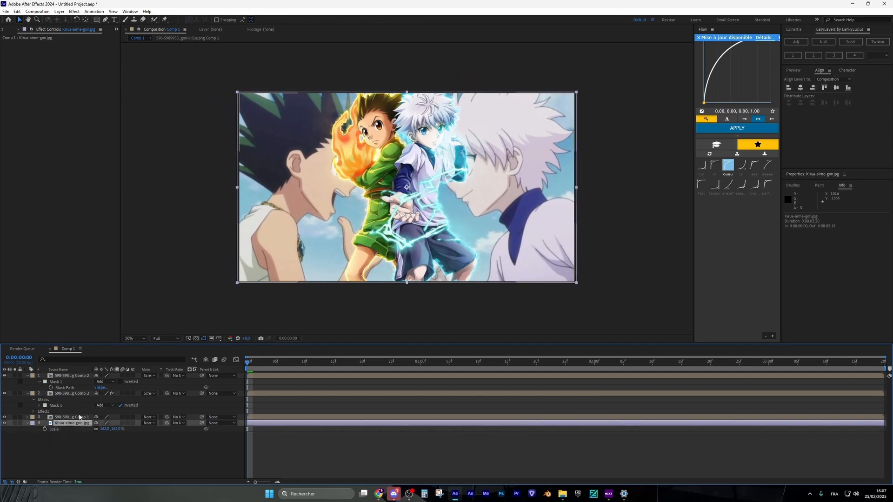
pyautogui.hotkey('ctrl', 'd')
pyautogui.press('q')
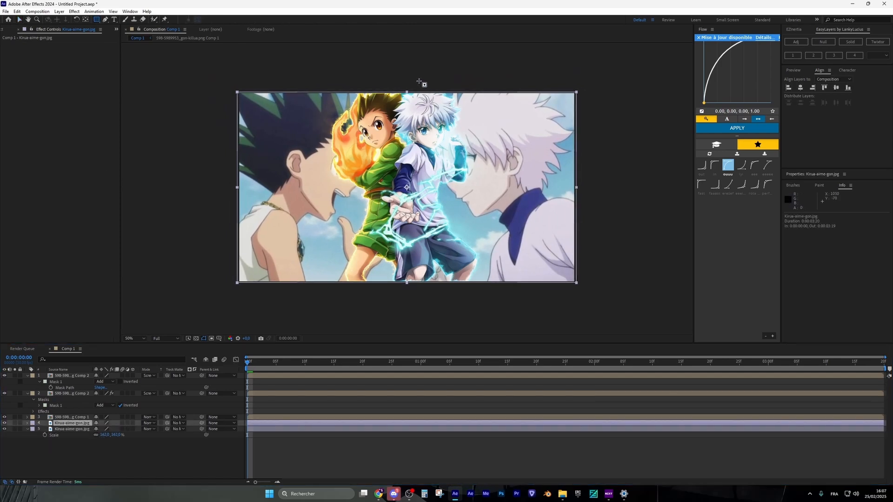
pyautogui.moveTo(415, 80)
pyautogui.mouseDown()
pyautogui.moveTo(575, 279)
pyautogui.moveTo(604, 302)
pyautogui.mouseUp()
# Draw a rectangular mask over Gon's side on the lower background copy.
pyautogui.click(274, 446)
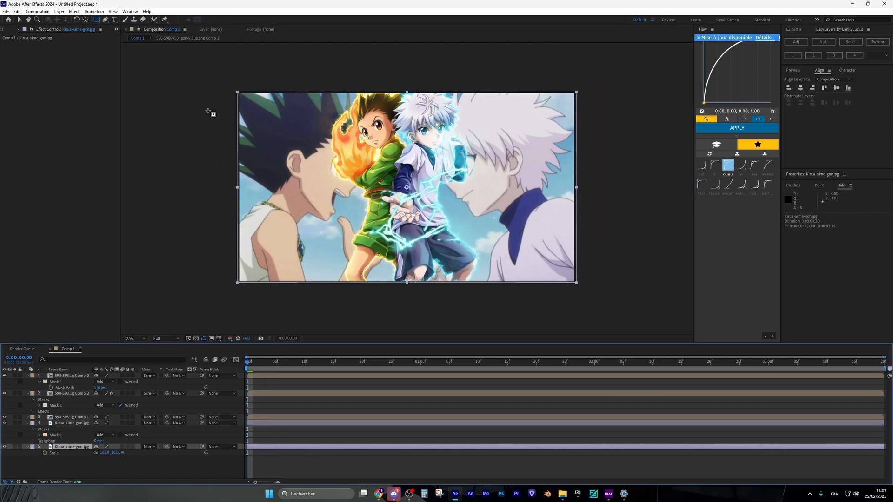
pyautogui.moveTo(212, 70); pyautogui.dragTo(378, 313)
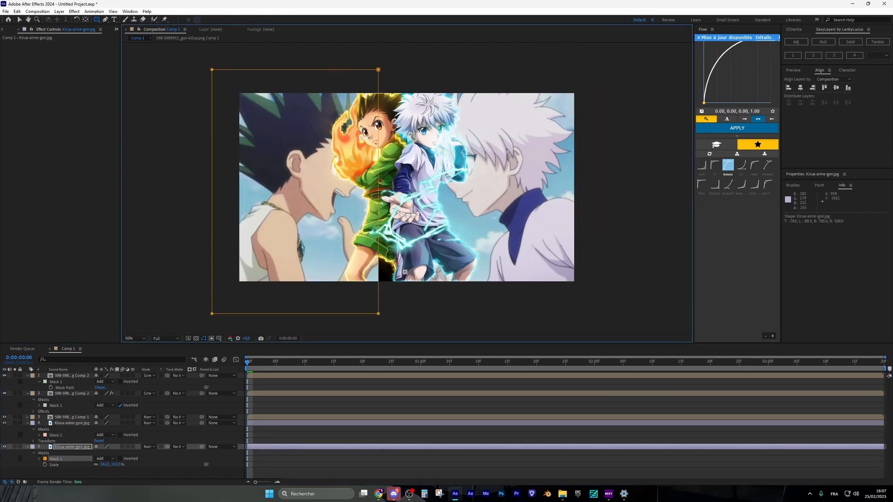
pyautogui.click(21, 20)
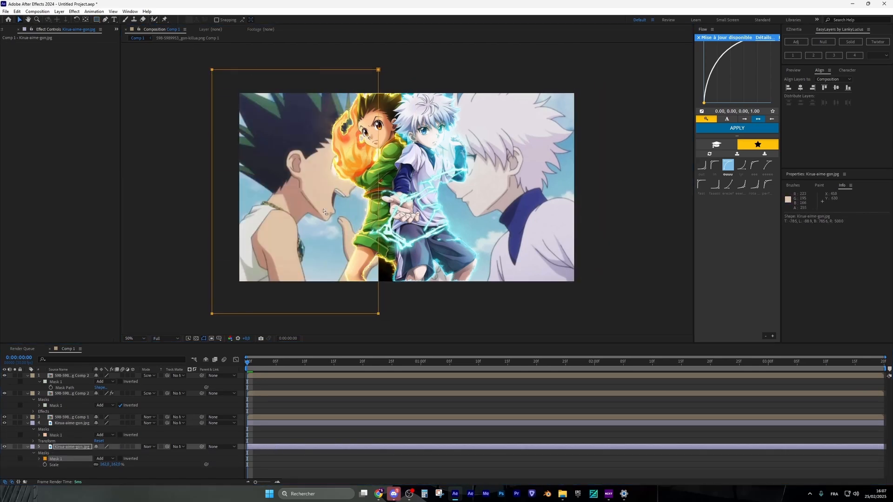
# Scale the background copy showing Gon to about 164% and shift its position to 824, 540.
pyautogui.press('s')
pyautogui.moveTo(104, 452); pyautogui.dragTo(55, 455)
pyautogui.press('p')
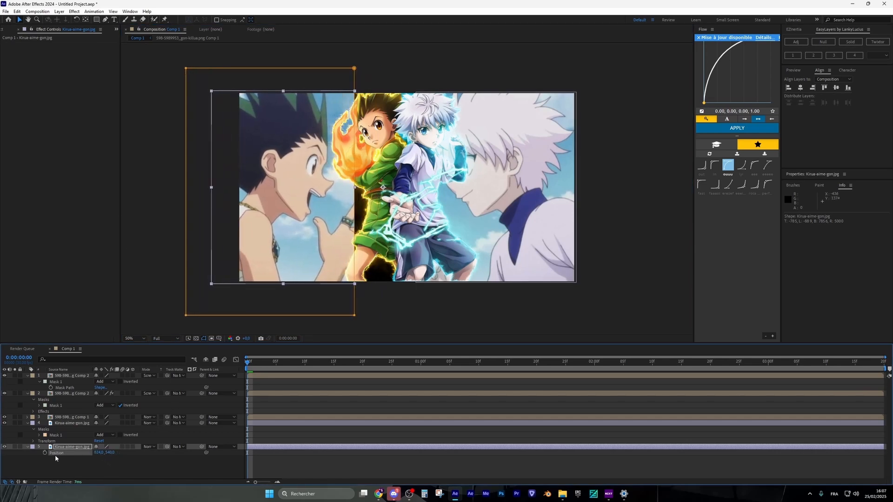
# Shift the background copy showing Killua outward to position 1141, 540.
pyautogui.click(68, 423)
pyautogui.press('p')
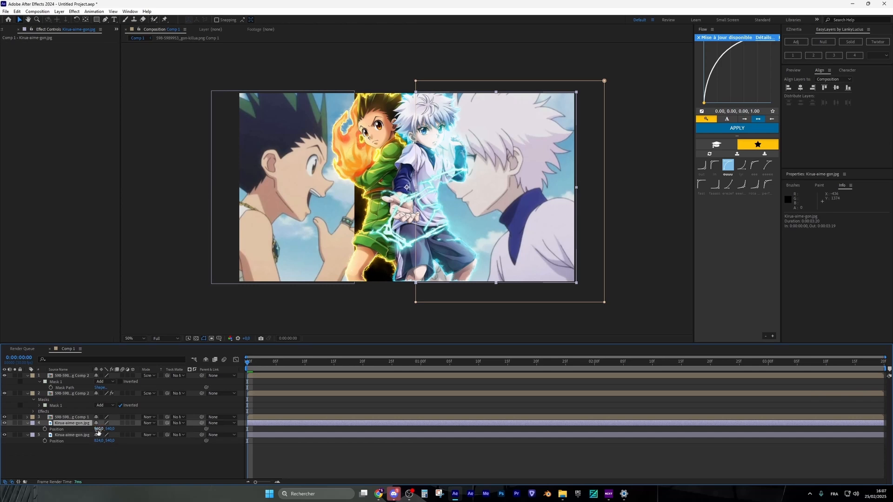
pyautogui.moveTo(99, 431); pyautogui.dragTo(182, 431)
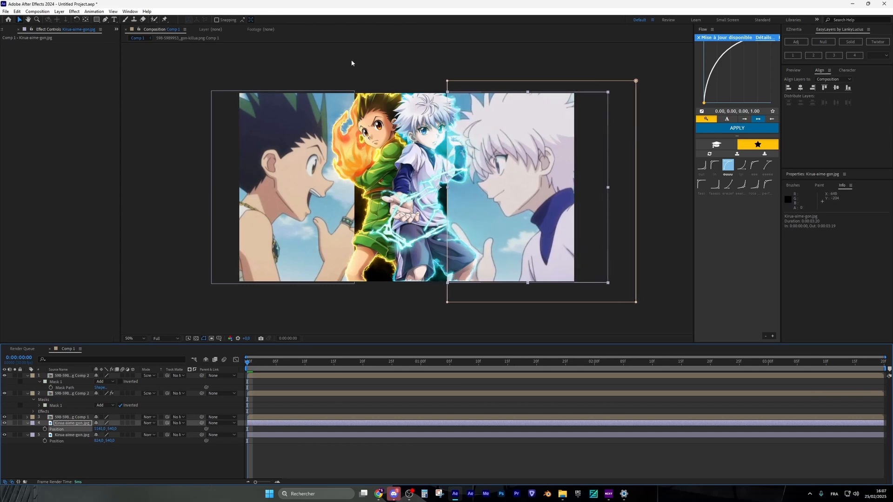
# Duplicate the background layer showing Gon, delete the duplicate's mask and move it to the bottom of the layer stack.
pyautogui.click(313, 436)
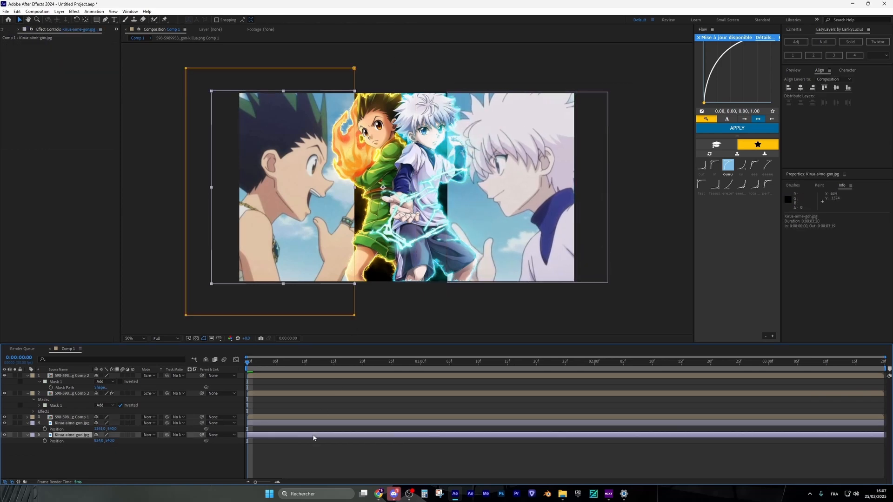
pyautogui.hotkey('ctrl', 'd')
pyautogui.hotkey('ctrl', 'v')
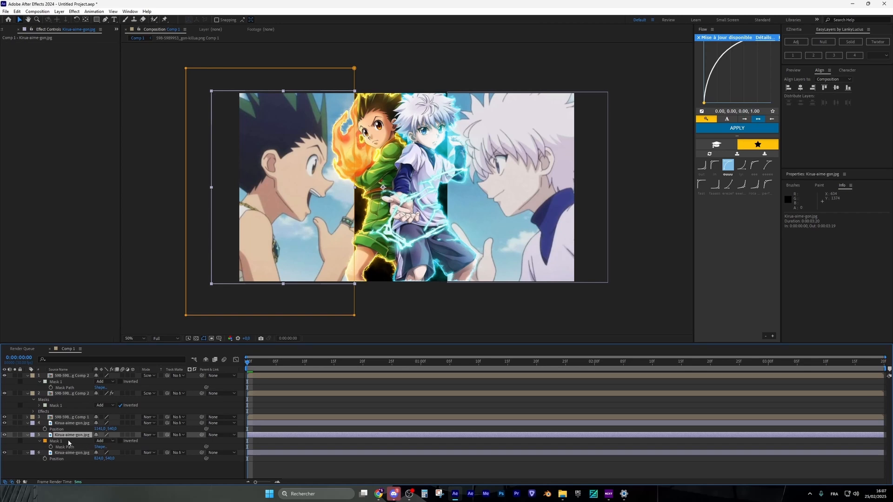
pyautogui.click(68, 441)
pyautogui.press('Delete')
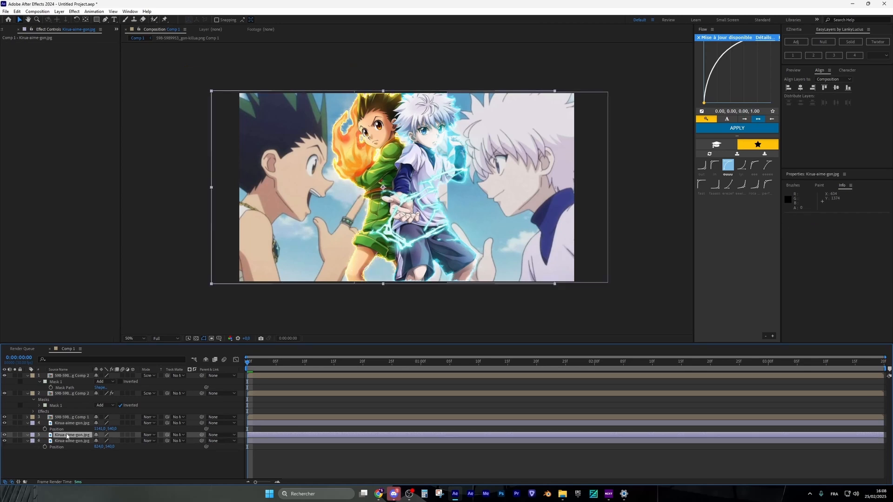
pyautogui.moveTo(68, 436); pyautogui.dragTo(69, 451)
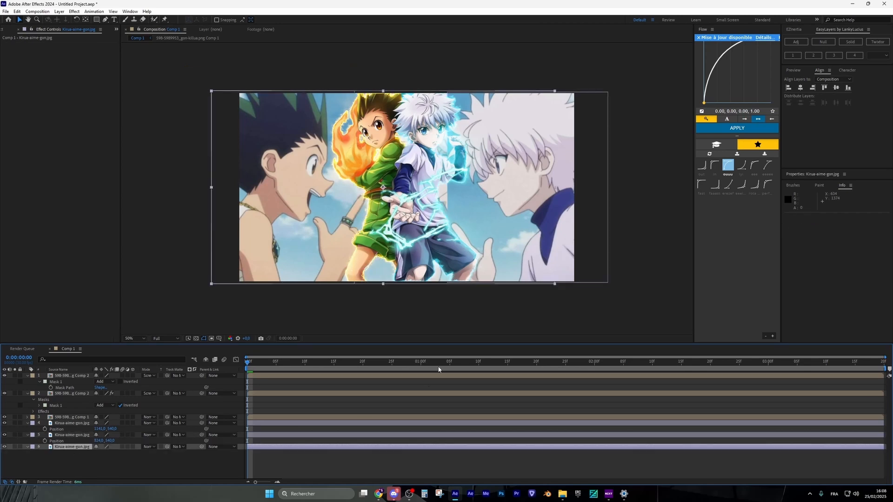
# Enlarge the unmasked bottom background layer to about 221% and reposition it to fill the gap between the two halves.
pyautogui.scroll(2, 435, 161)
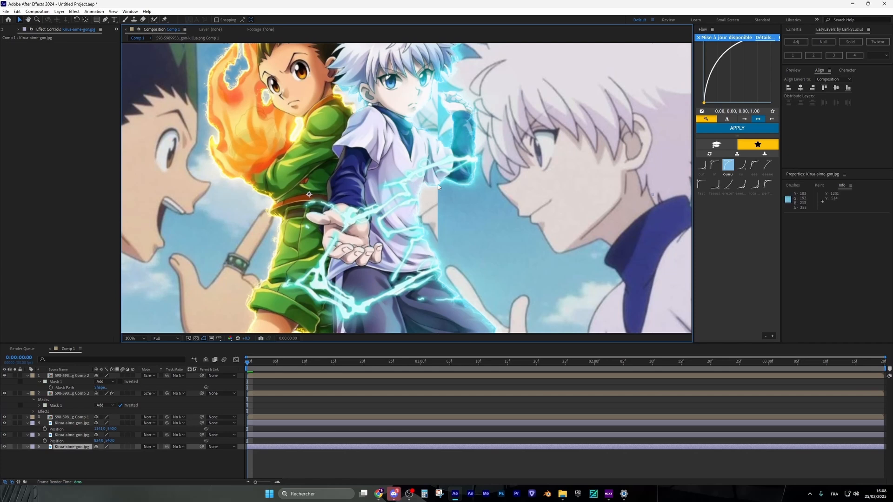
pyautogui.press('p')
pyautogui.moveTo(100, 453)
pyautogui.mouseDown()
pyautogui.moveTo(132, 452)
pyautogui.moveTo(109, 453)
pyautogui.mouseUp()
pyautogui.scroll(-1, 443, 188)
pyautogui.hotkey('shift', 's')
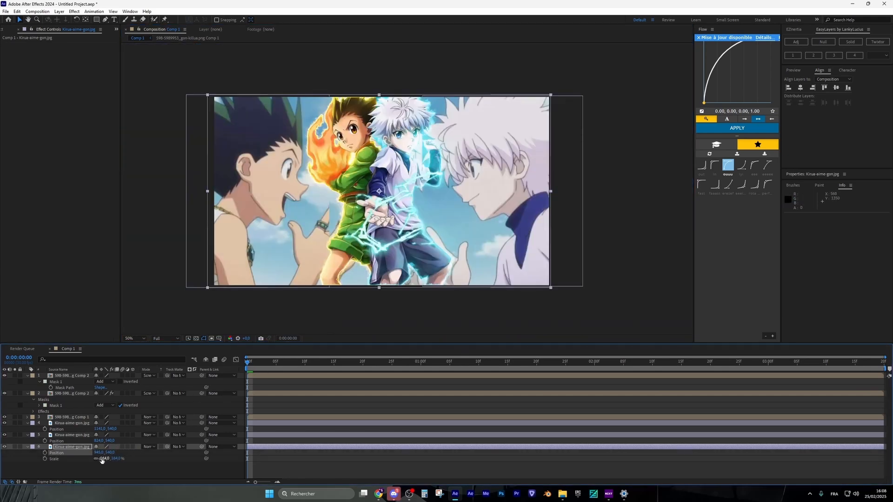
pyautogui.moveTo(102, 459); pyautogui.dragTo(118, 452)
pyautogui.moveTo(98, 453); pyautogui.dragTo(45, 453)
pyautogui.click(269, 109)
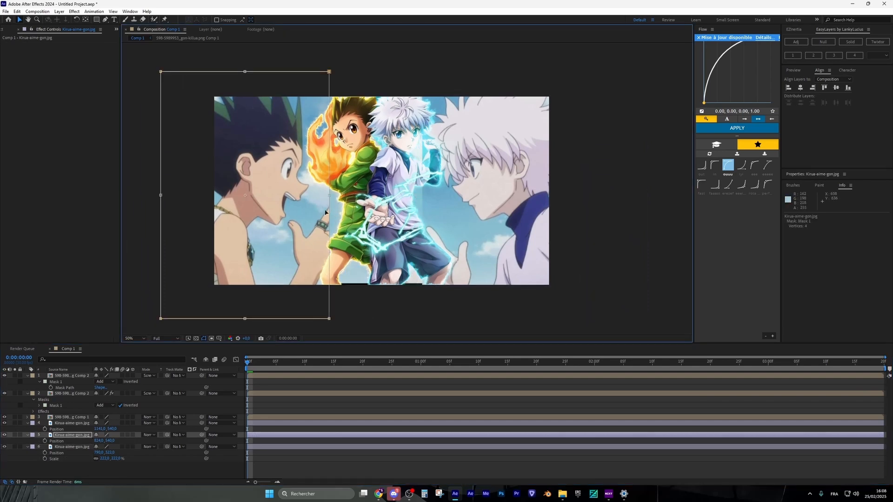
# Widen the mask of the background copy showing Gon toward the centre and enlarge the unmasked bottom layer to about 337%.
pyautogui.moveTo(329, 196); pyautogui.dragTo(362, 189)
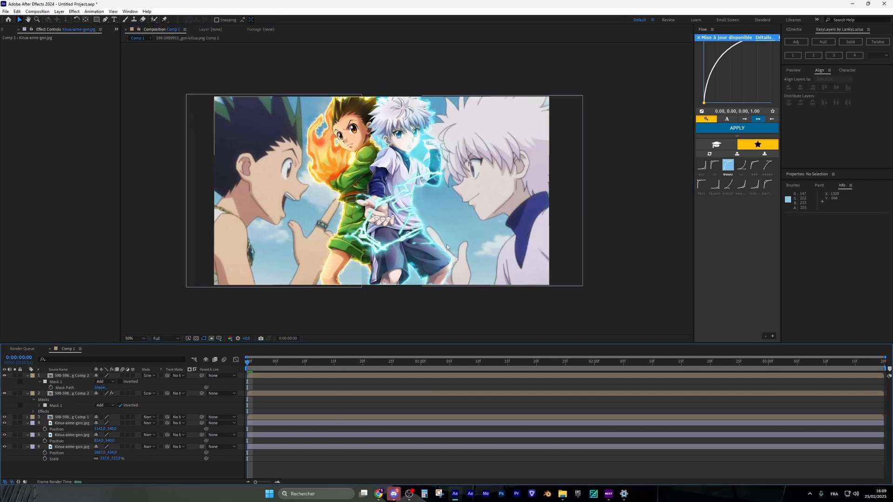
pyautogui.scroll(-2, 427, 239)
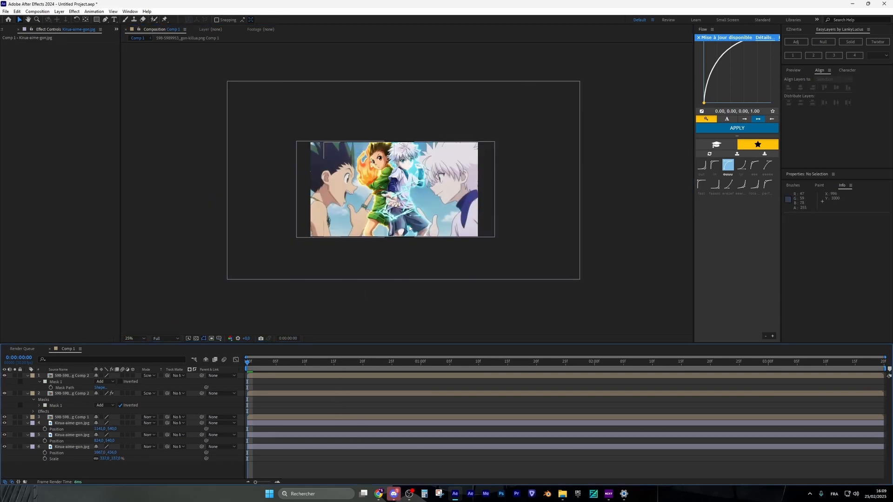
pyautogui.scroll(2, 448, 262)
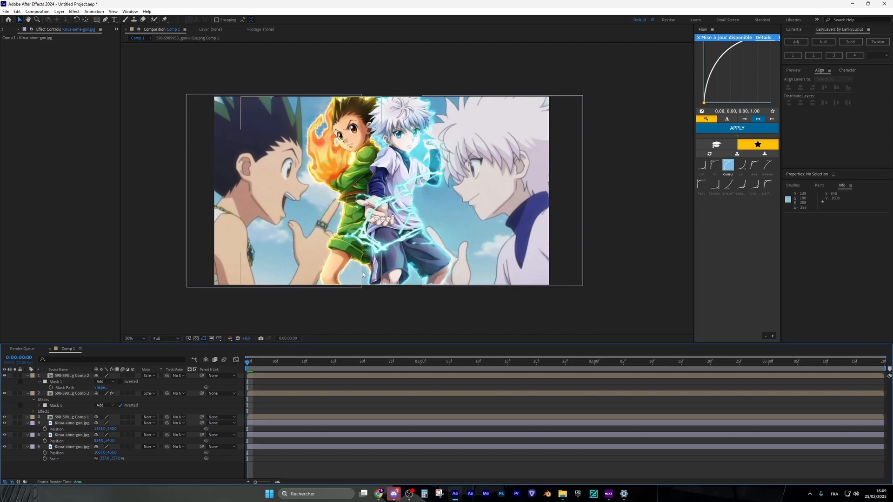
pyautogui.click(354, 222)
# Feather the mask of the background copy showing Gon by about 51 pixels to soften its inner seam.
pyautogui.click(74, 423)
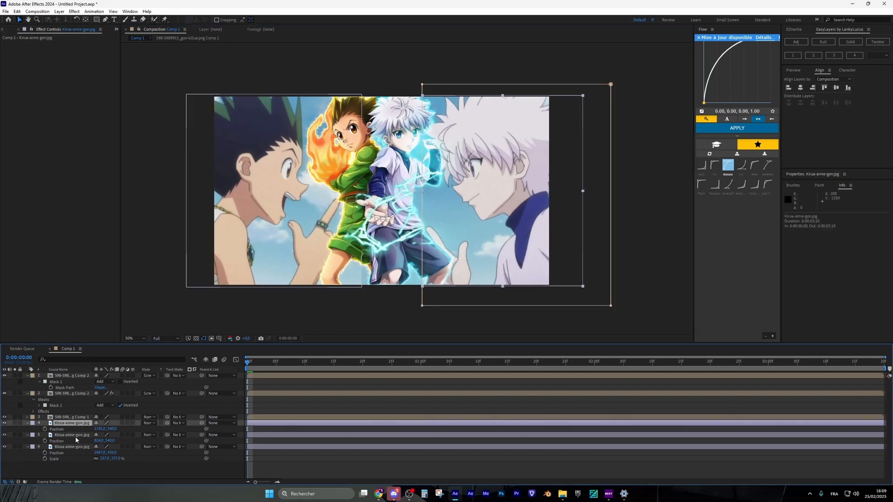
pyautogui.click(82, 436)
pyautogui.press('m')
pyautogui.press('m')
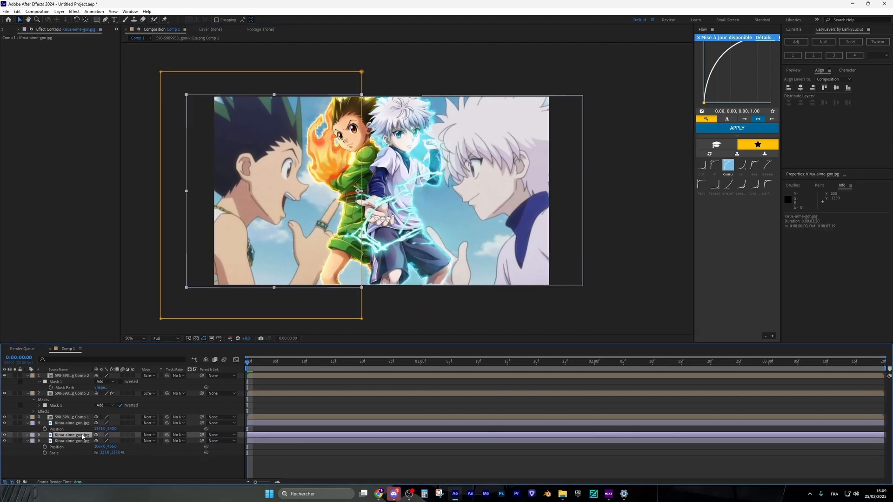
pyautogui.moveTo(102, 453); pyautogui.dragTo(119, 451)
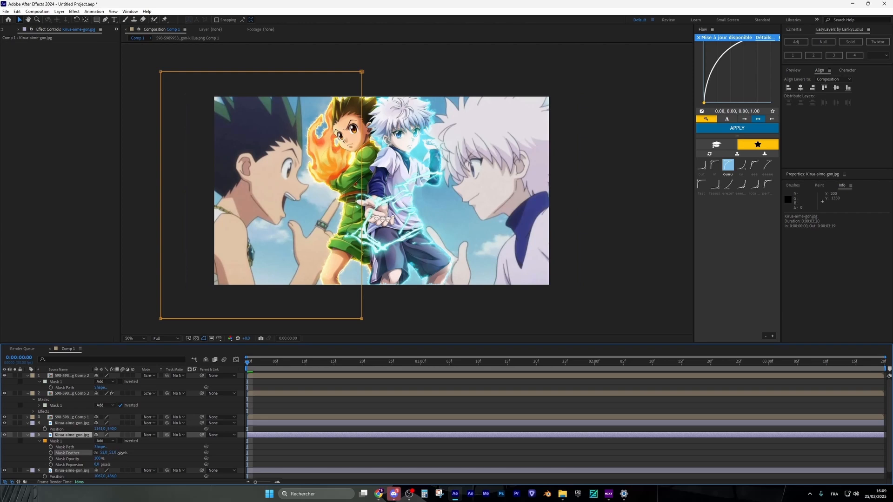
pyautogui.click(343, 467)
pyautogui.scroll(-2, 428, 143)
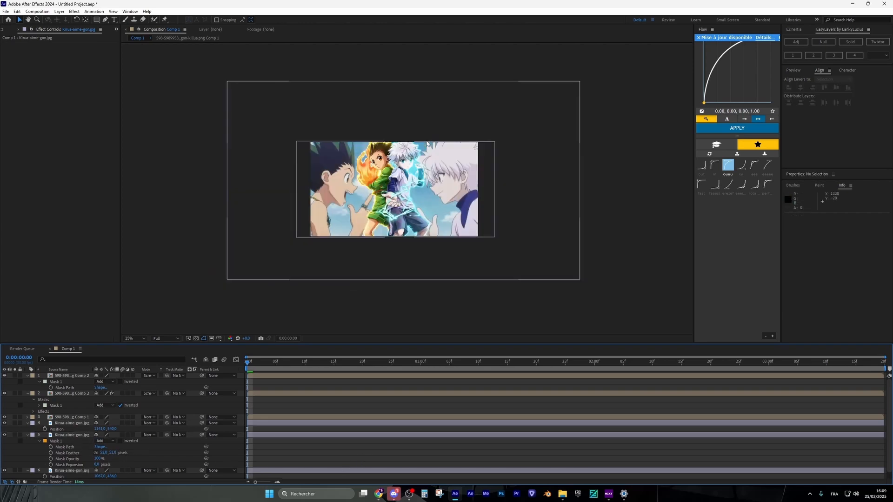
pyautogui.scroll(2, 426, 144)
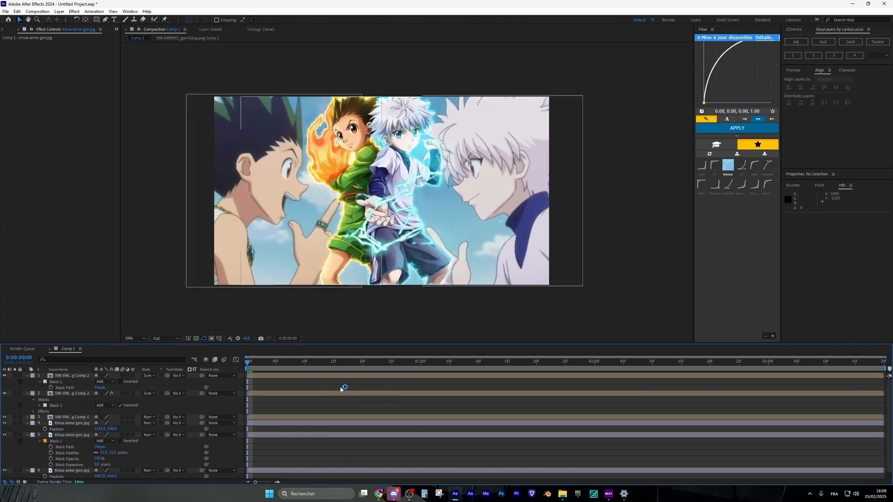
# Show the composition grid and draw a rectangle shape with a 10 px white stroke just inside the frame edges.
pyautogui.click(97, 20)
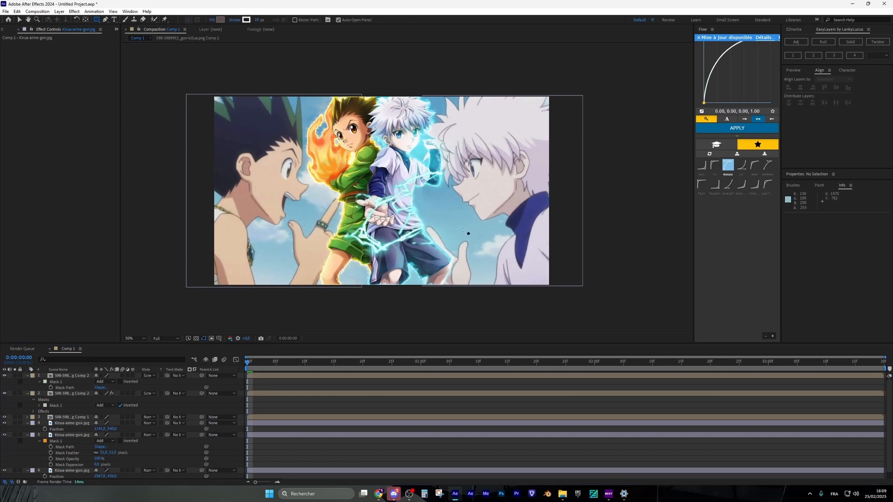
pyautogui.click(219, 338)
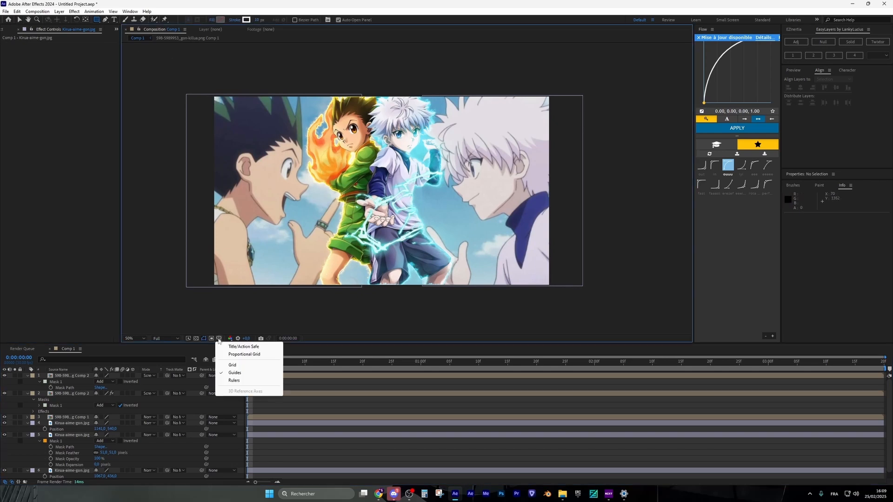
pyautogui.click(233, 366)
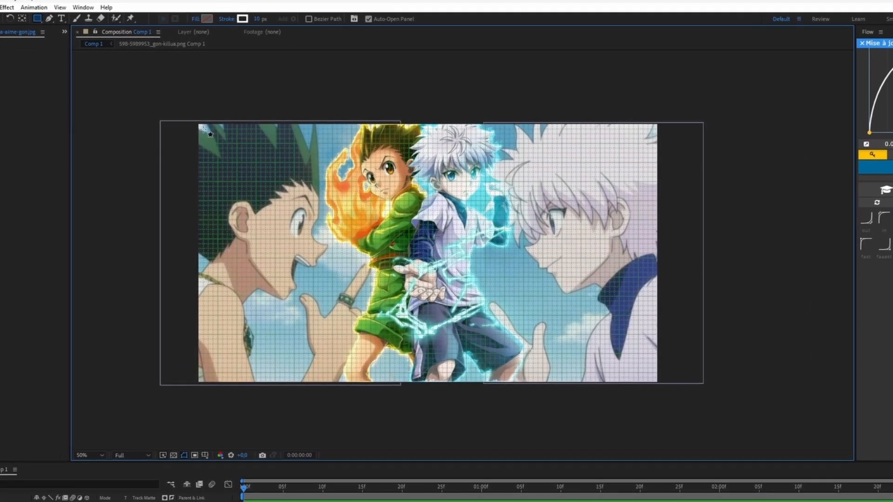
pyautogui.moveTo(201, 128)
pyautogui.mouseDown()
pyautogui.moveTo(450, 274)
pyautogui.moveTo(652, 378)
pyautogui.mouseUp()
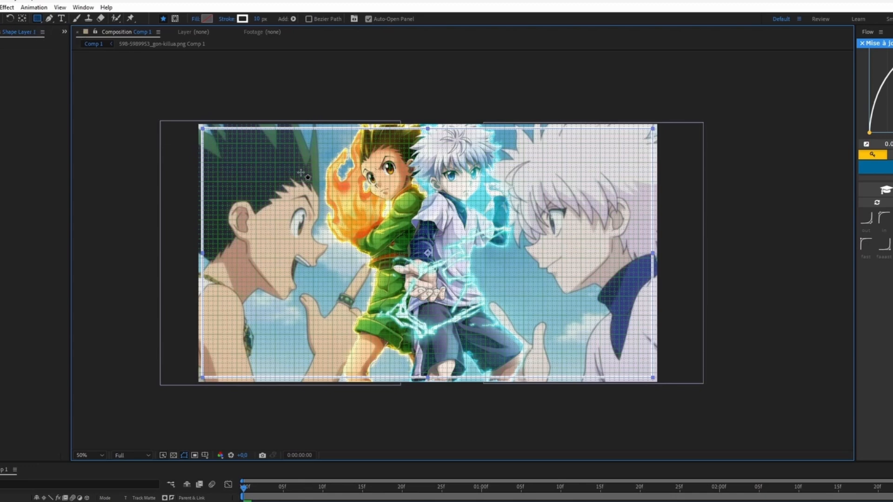
pyautogui.click(207, 19)
pyautogui.moveTo(532, 482); pyautogui.dragTo(333, 169)
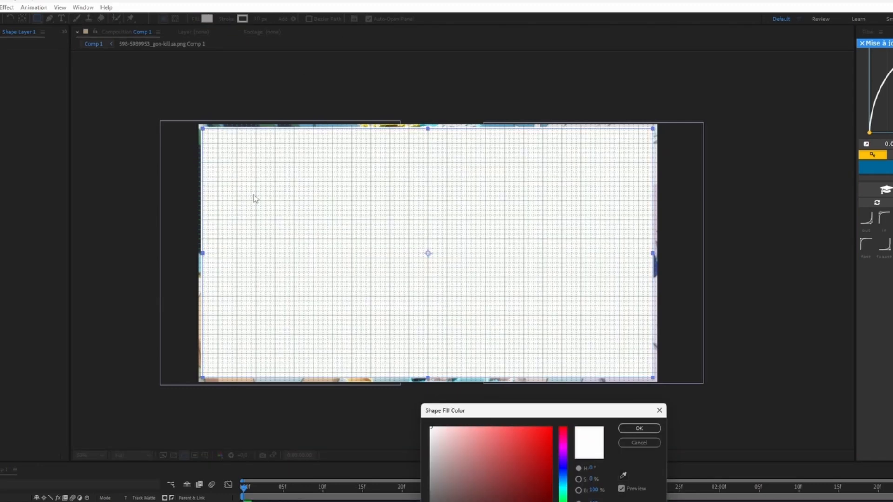
pyautogui.click(633, 444)
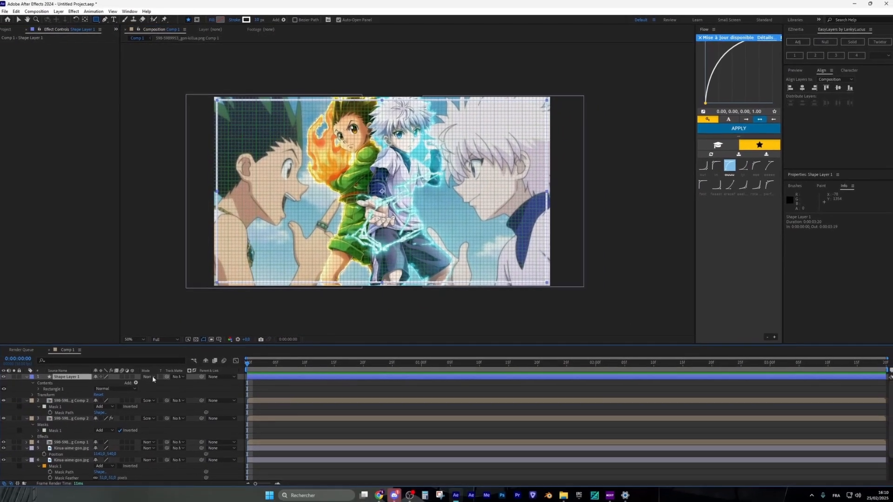
# Set the rectangle shape layer's blending mode to Overlay and hide the composition grid.
pyautogui.click(152, 376)
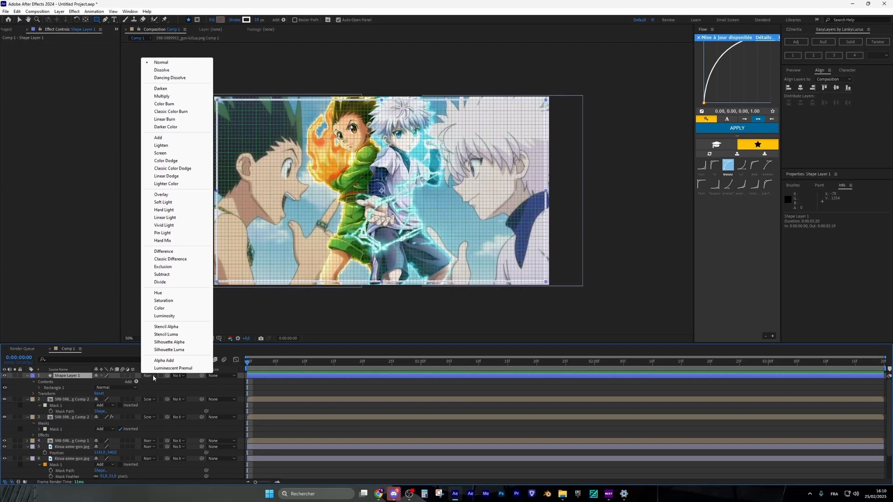
pyautogui.click(166, 196)
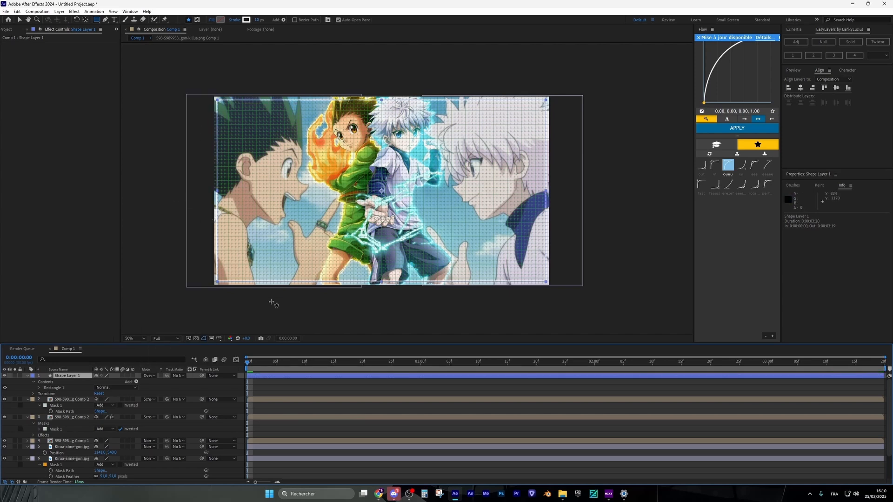
pyautogui.click(219, 338)
pyautogui.click(232, 365)
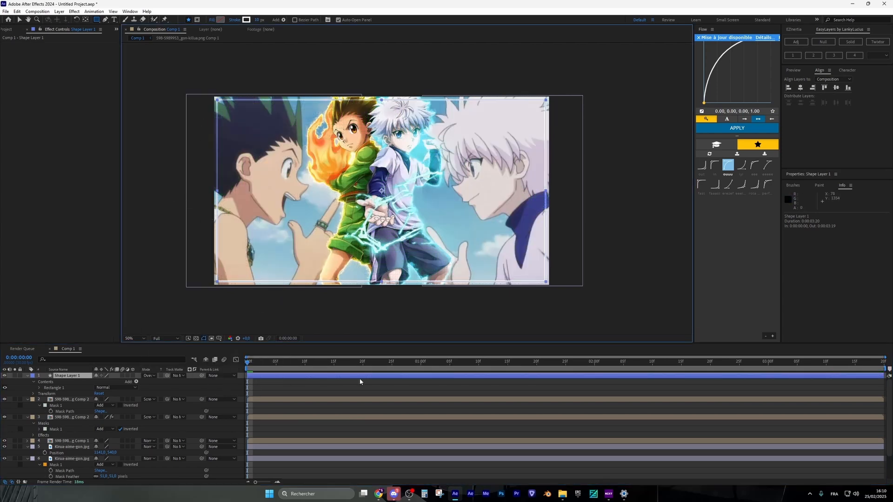
pyautogui.click(346, 383)
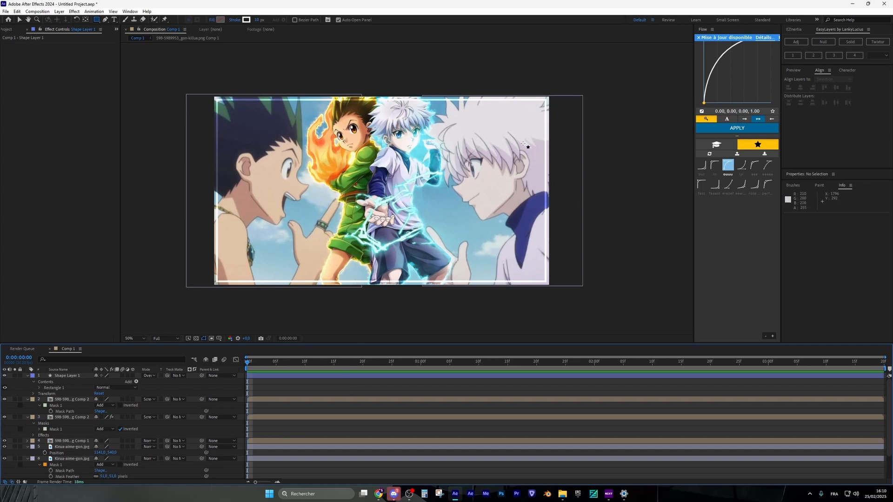
pyautogui.scroll(-3, 398, 402)
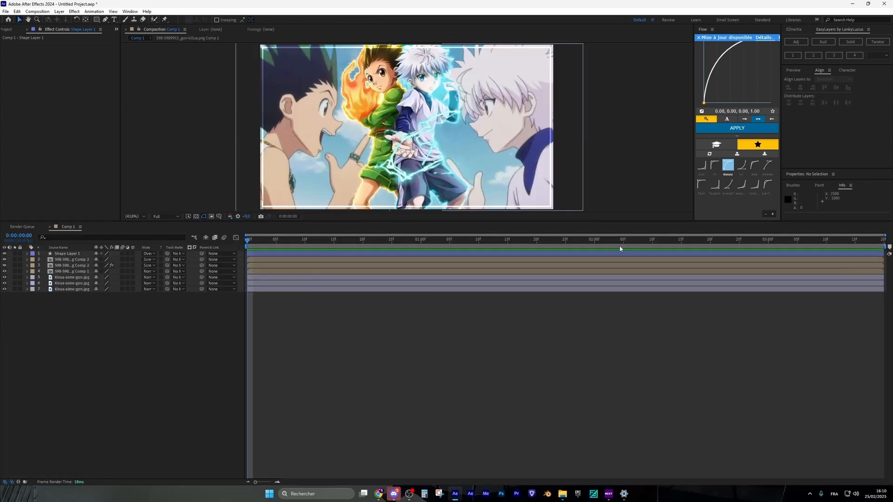
# Add an adjustment layer directly above the background images and apply Optics Compensation with Reverse Lens Distortion and an increased field of view.
pyautogui.click(796, 42)
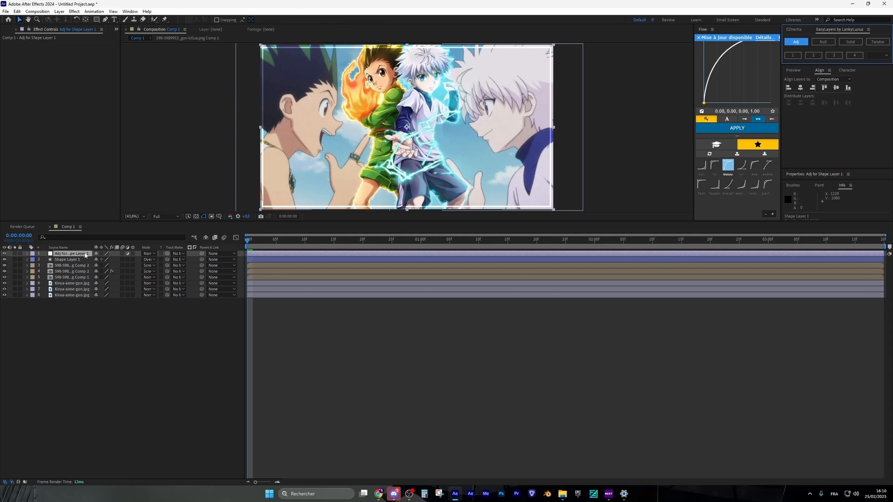
pyautogui.moveTo(85, 255); pyautogui.dragTo(85, 281)
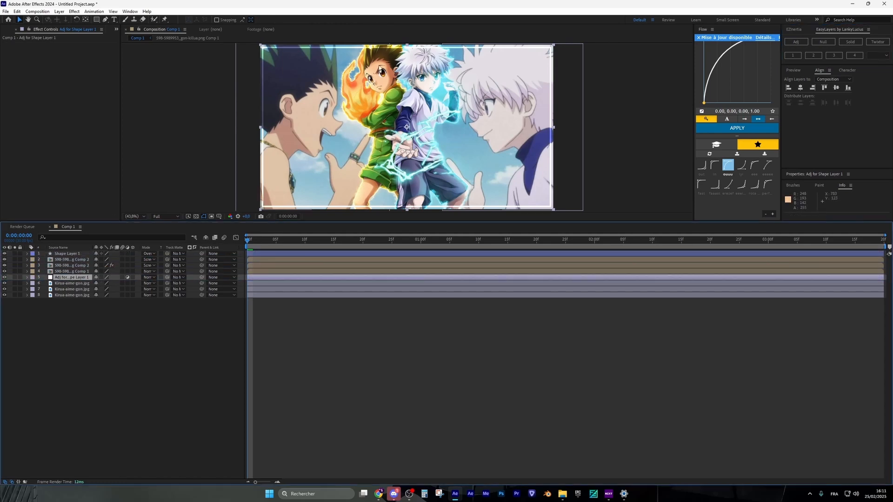
pyautogui.hotkey('ctrl', 'space')
pyautogui.write('optic')
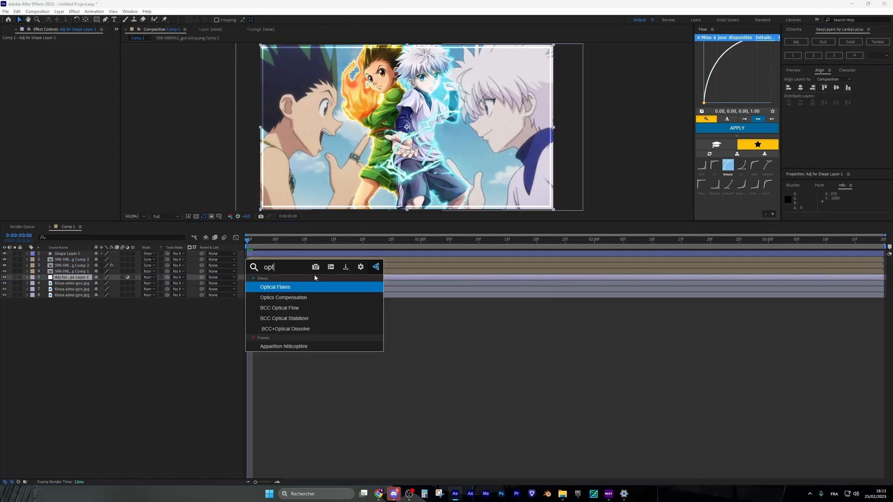
pyautogui.press('Return')
pyautogui.moveTo(69, 49); pyautogui.dragTo(147, 76)
pyautogui.click(68, 57)
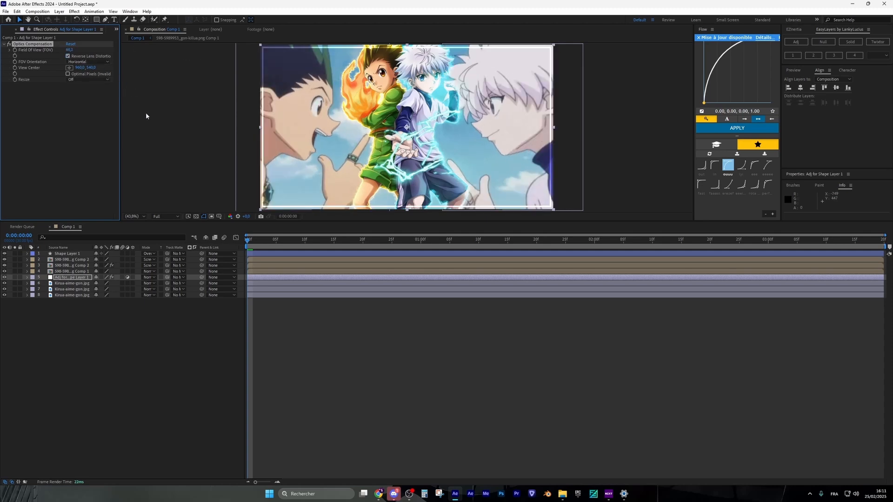
# Apply the S_HalfToneColor effect to the background adjustment layer.
pyautogui.hotkey('ctrl', 'space')
pyautogui.write('sèh')
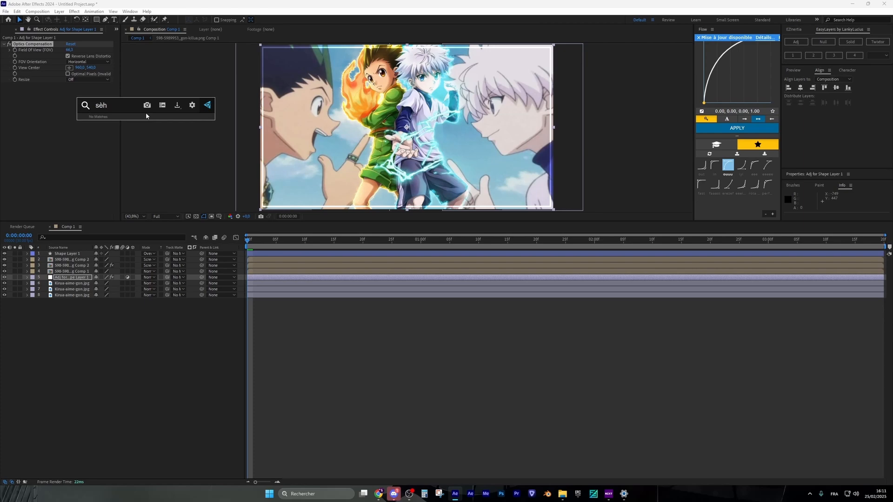
pyautogui.press('BackSpace')
pyautogui.press('BackSpace')
pyautogui.write('_h')
pyautogui.click(137, 136)
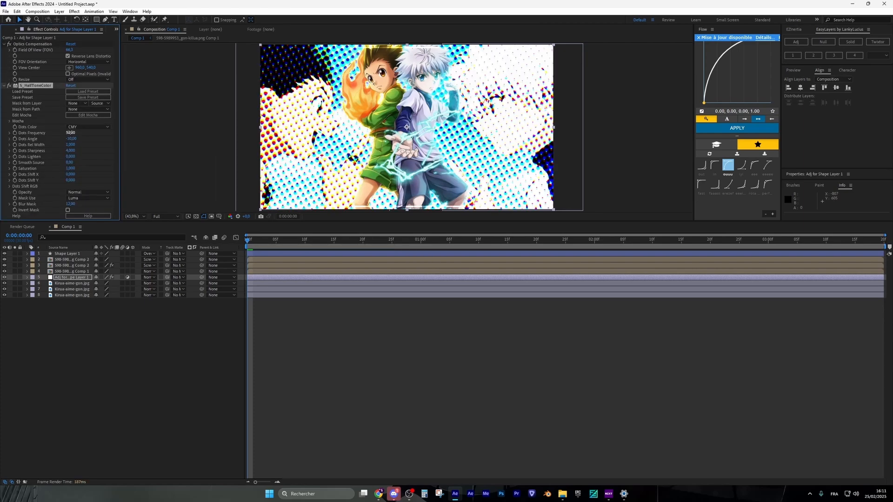
# Set the halftone effect's Dots Frequency to 171 and lower its Dots Sharpness.
pyautogui.moveTo(115, 132)
pyautogui.mouseDown()
pyautogui.moveTo(138, 130)
pyautogui.moveTo(111, 132)
pyautogui.mouseUp()
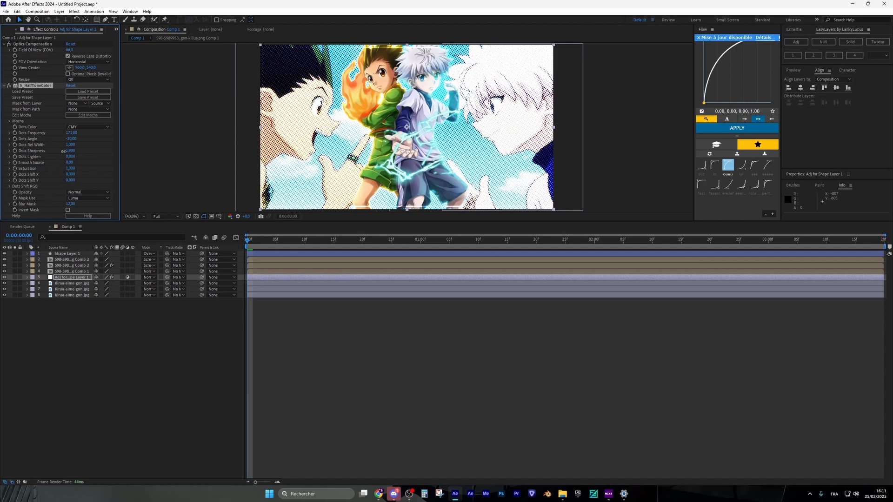
pyautogui.moveTo(64, 151); pyautogui.dragTo(32, 157)
pyautogui.scroll(1, 229, 151)
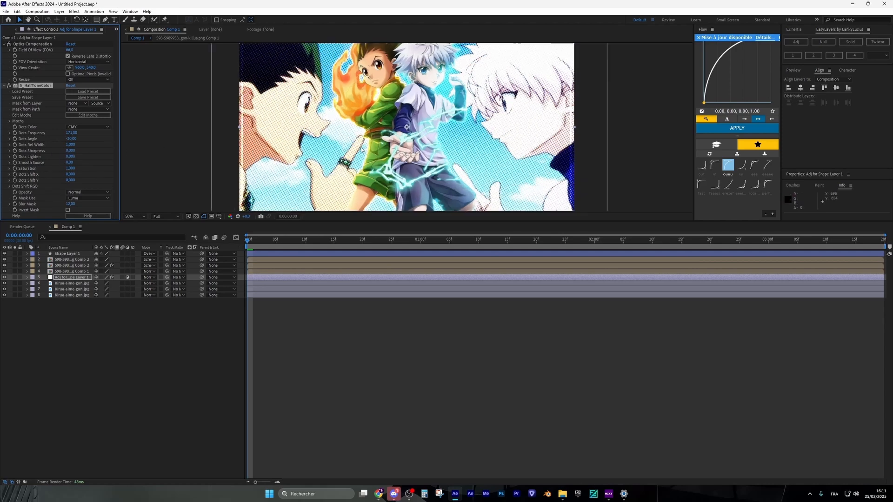
# Add a second adjustment layer above the halftone one and apply Tritone with orange midtones, FF8600.
pyautogui.click(803, 42)
pyautogui.hotkey('ctrl', 'space')
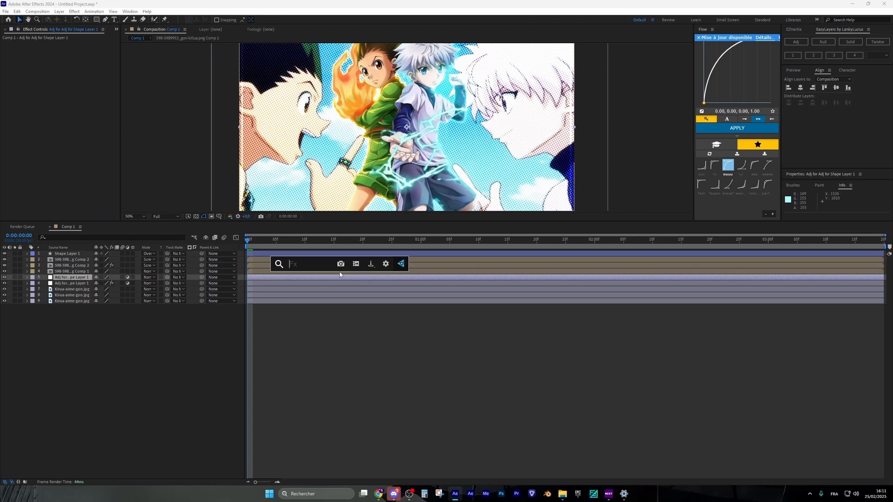
pyautogui.write('trit')
pyautogui.press('Return')
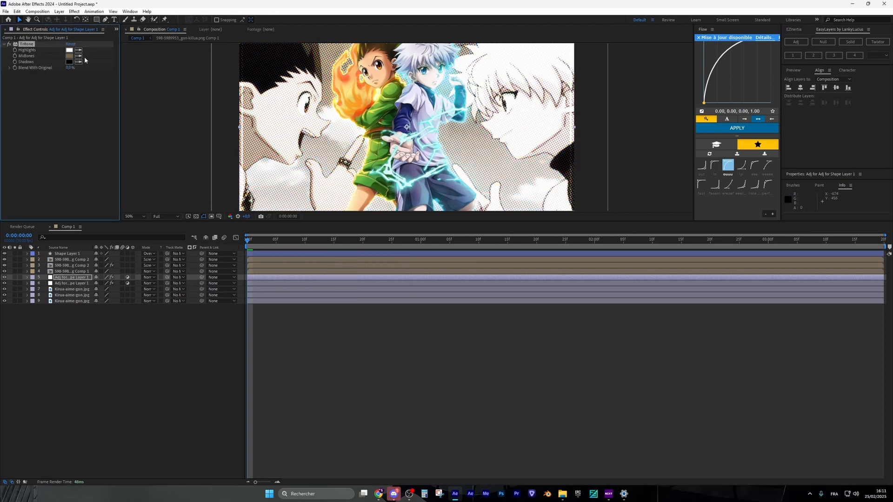
pyautogui.click(71, 56)
pyautogui.moveTo(439, 351); pyautogui.dragTo(490, 309)
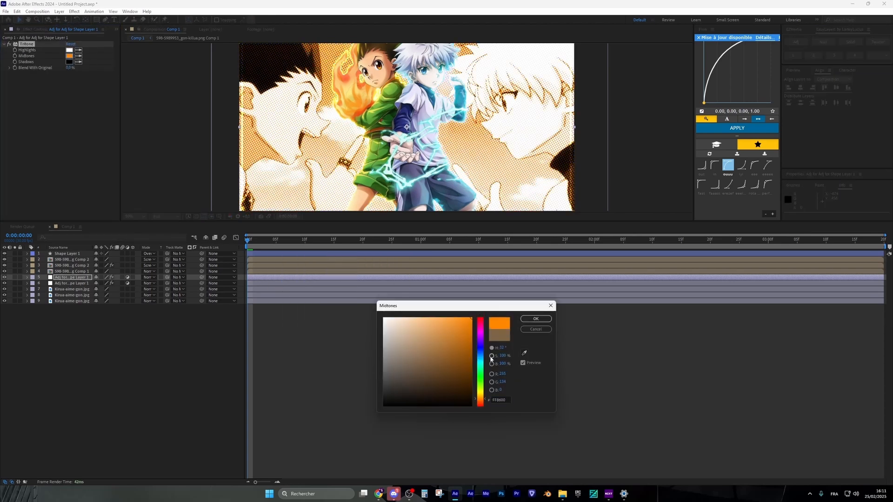
pyautogui.click(536, 319)
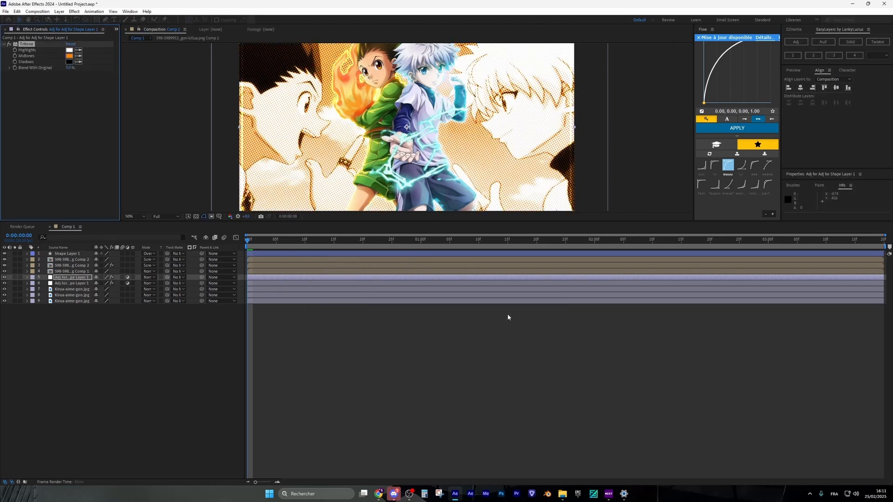
# Draw a rectangular mask on the orange Tritone adjustment layer to limit it to Gon's half of the frame.
pyautogui.click(97, 20)
pyautogui.press(',')
pyautogui.press(',')
pyautogui.moveTo(389, 73); pyautogui.dragTo(404, 73)
pyautogui.moveTo(361, 125); pyautogui.dragTo(308, 186)
pyautogui.click(378, 278)
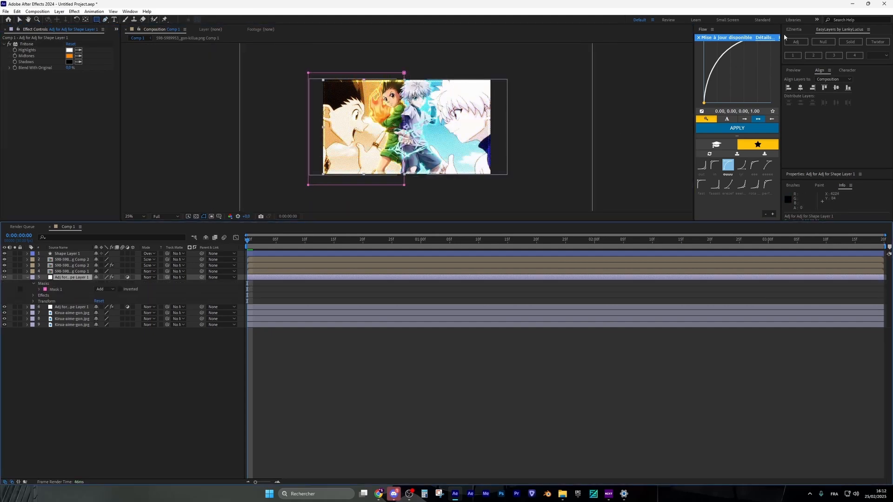
# Add another adjustment layer with a rectangular mask over Killua's half of the frame and apply Tritone to it.
pyautogui.click(795, 43)
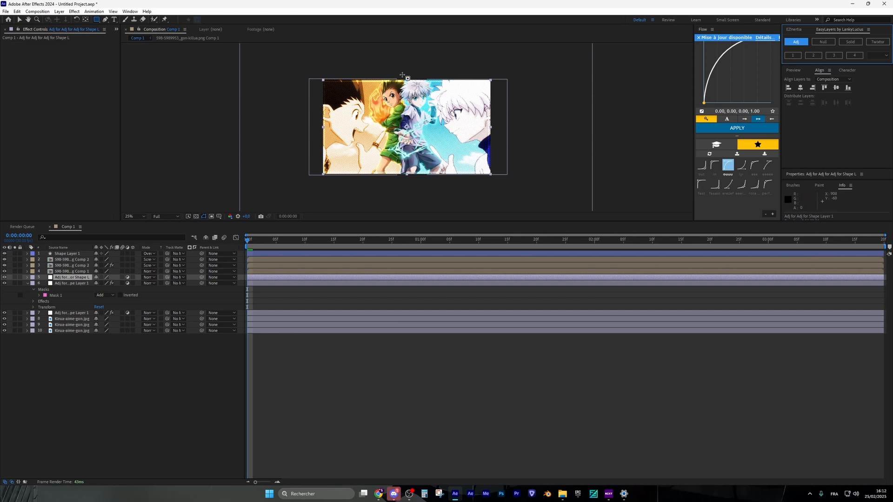
pyautogui.moveTo(403, 74)
pyautogui.mouseDown()
pyautogui.moveTo(514, 168)
pyautogui.moveTo(516, 188)
pyautogui.mouseUp()
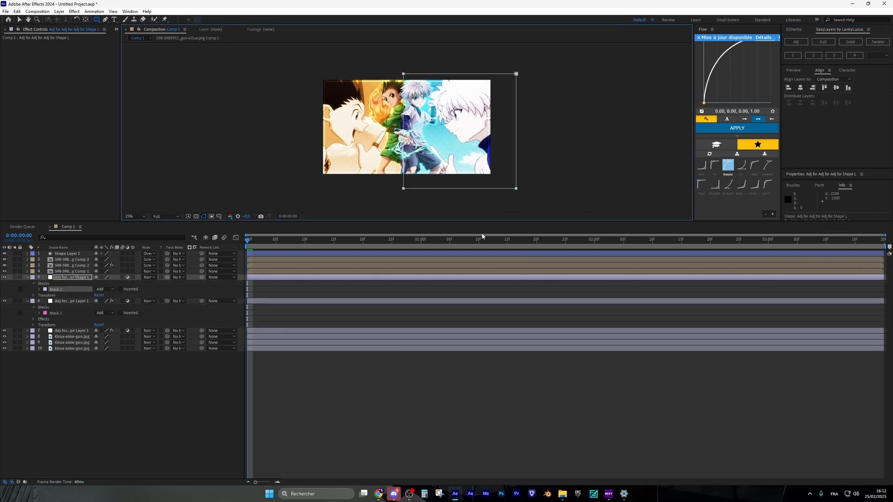
pyautogui.hotkey('ctrl', 'space')
pyautogui.write('tri')
pyautogui.press('Return')
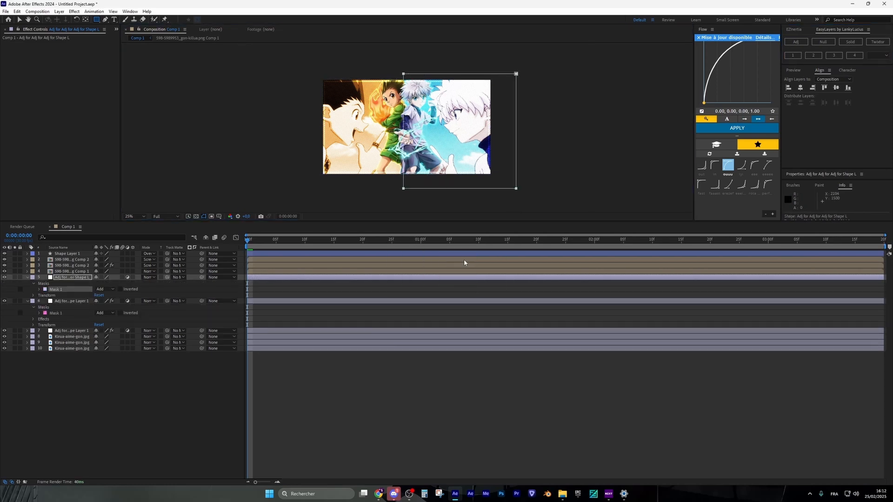
# Set the Tritone midtones on the adjustment layer over Killua's half to blue.
pyautogui.click(69, 56)
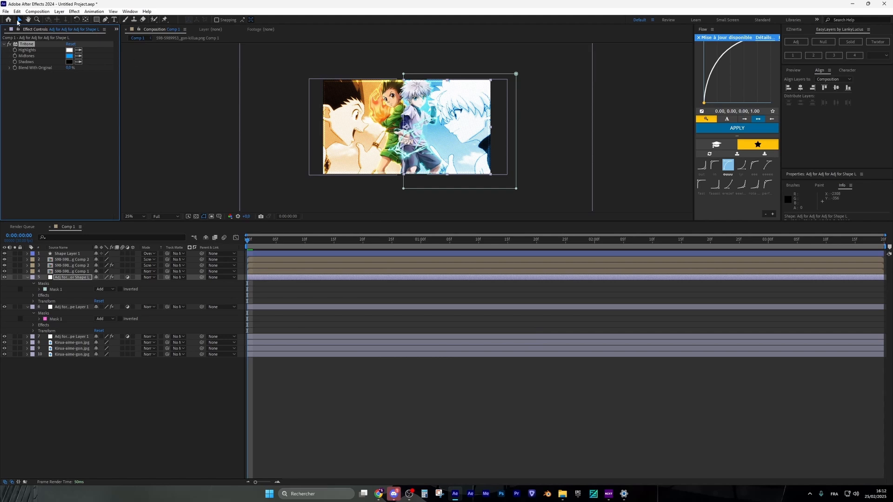
pyautogui.press('.')
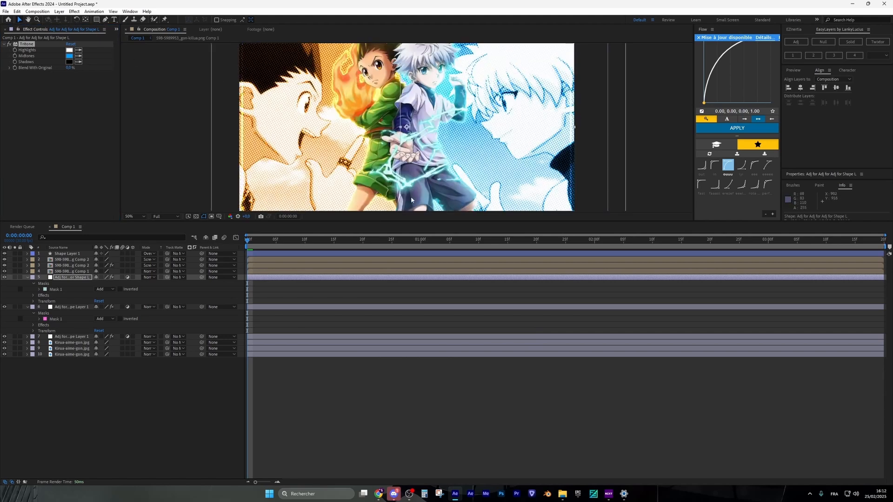
pyautogui.click(390, 292)
pyautogui.scroll(-1, 444, 151)
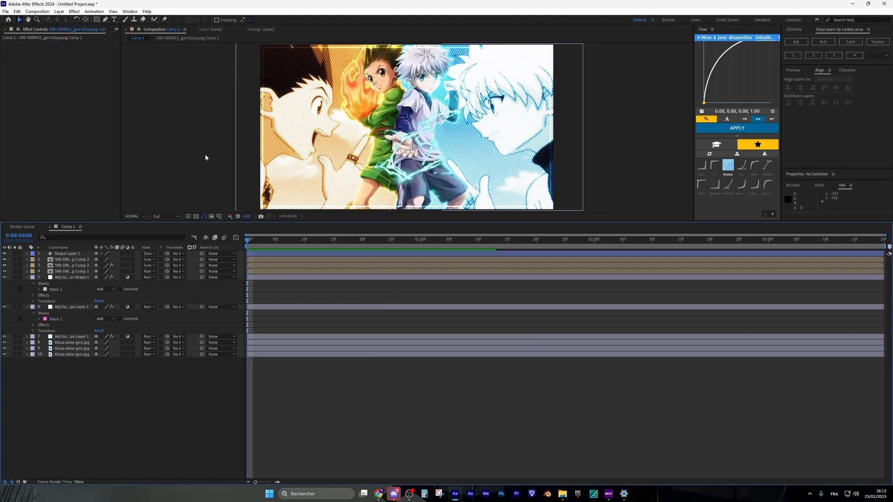
# Add a text box across the lower middle of the frame reading "EST-CE QUE TU M'AIMES?".
pyautogui.click(114, 19)
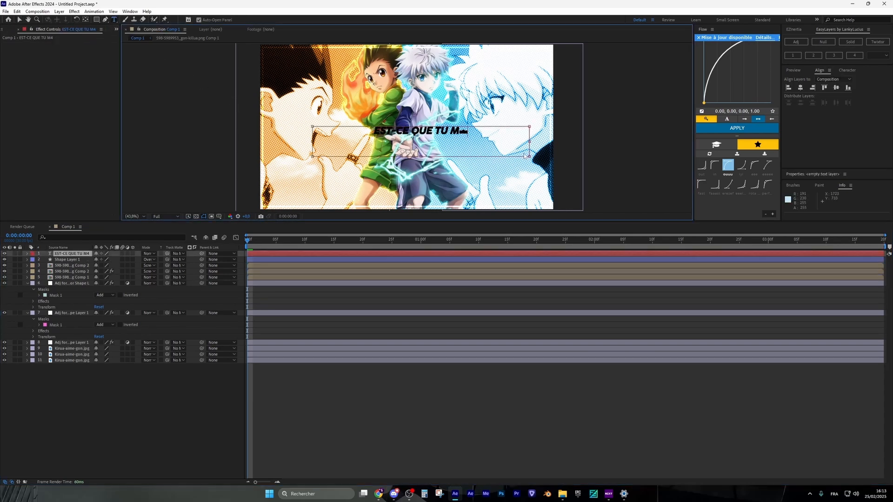
pyautogui.write('AIM')
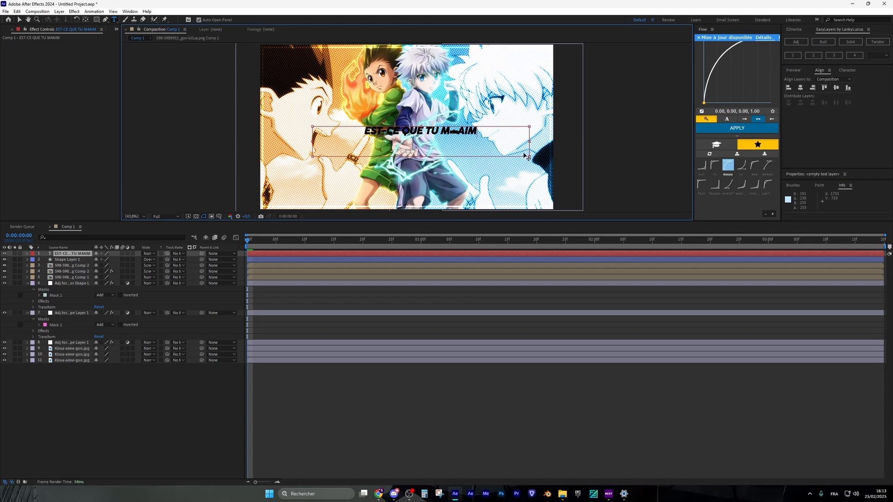
pyautogui.write('ES?')
# Set the whole title in the CocogooseProTrial font, Darkmode style, and enlarge it to about 149 px.
pyautogui.hotkey('ctrl', 'a')
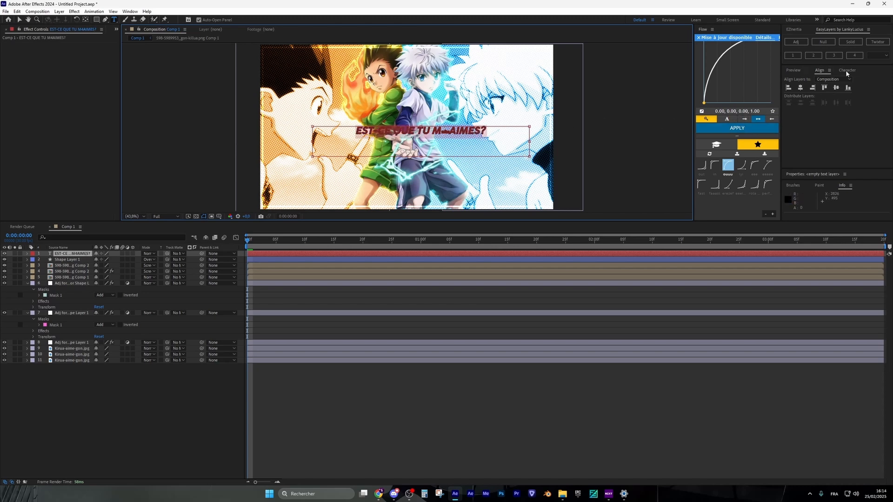
pyautogui.click(846, 70)
pyautogui.click(812, 82)
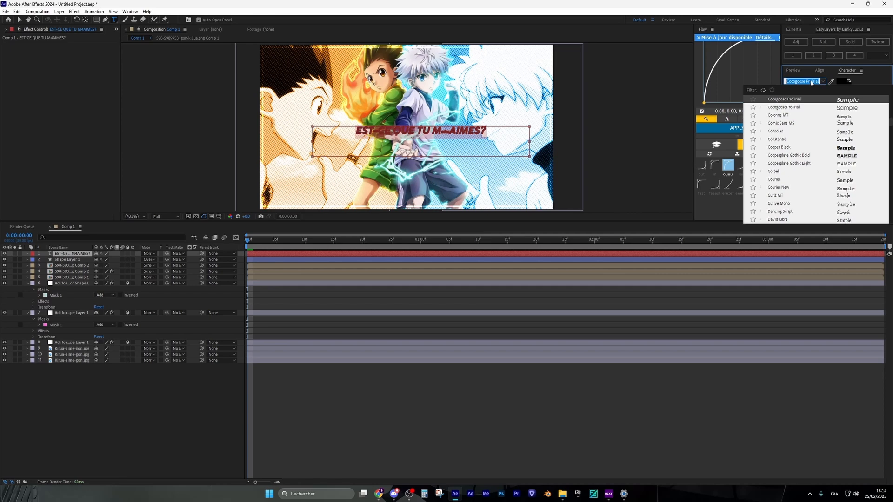
pyautogui.scroll(1, 816, 123)
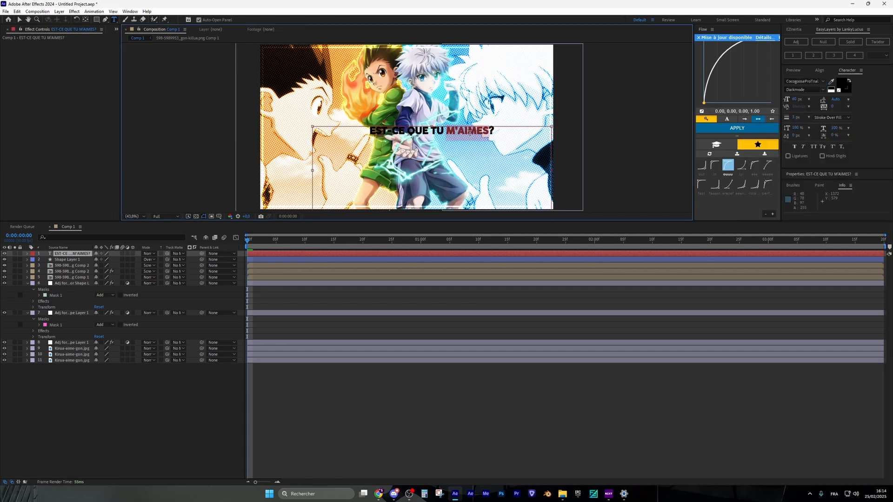
pyautogui.tripleClick(468, 132)
pyautogui.moveTo(795, 99); pyautogui.dragTo(823, 98)
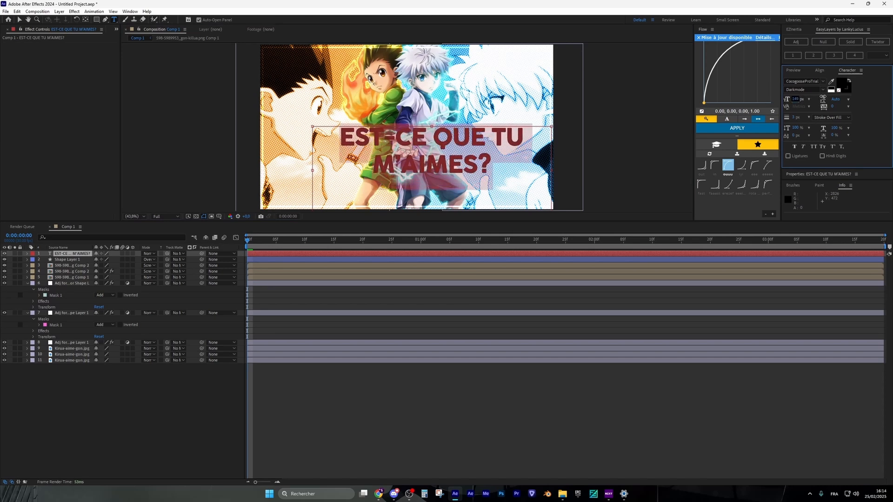
# Remove the title's stroke and make its fill white, FFFFFF.
pyautogui.click(838, 90)
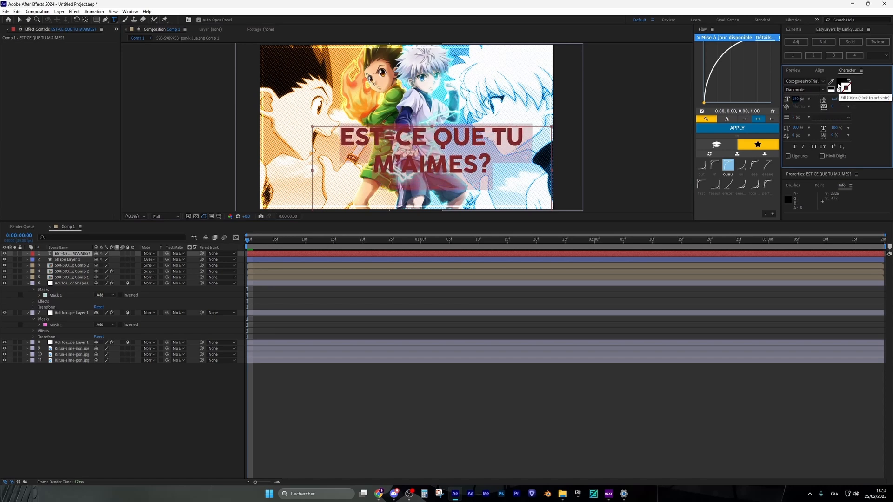
pyautogui.click(839, 83)
pyautogui.moveTo(420, 364); pyautogui.dragTo(382, 317)
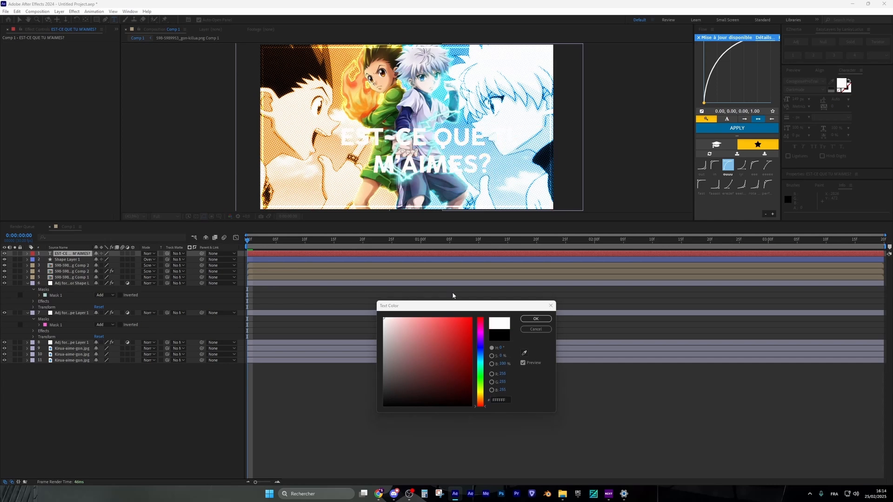
pyautogui.click(535, 320)
# Move the title closer to the center of the frame and enlarge its text to about 168 px.
pyautogui.scroll(-2, 350, 189)
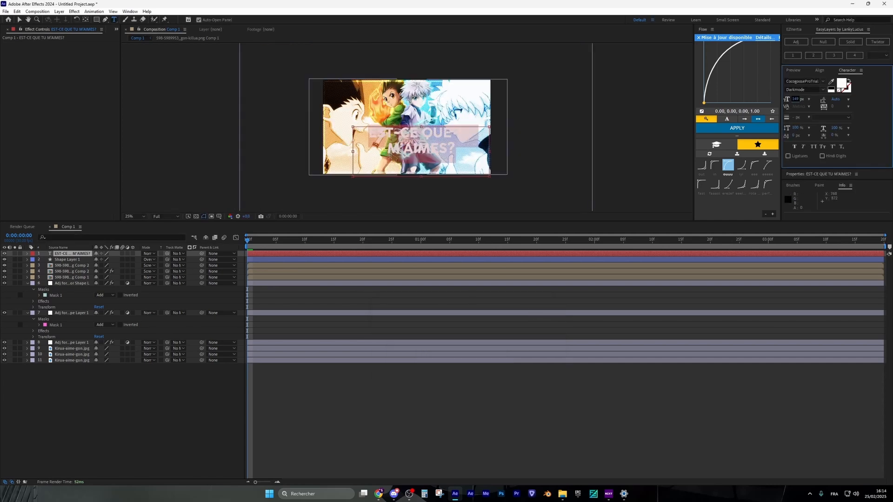
pyautogui.click(17, 19)
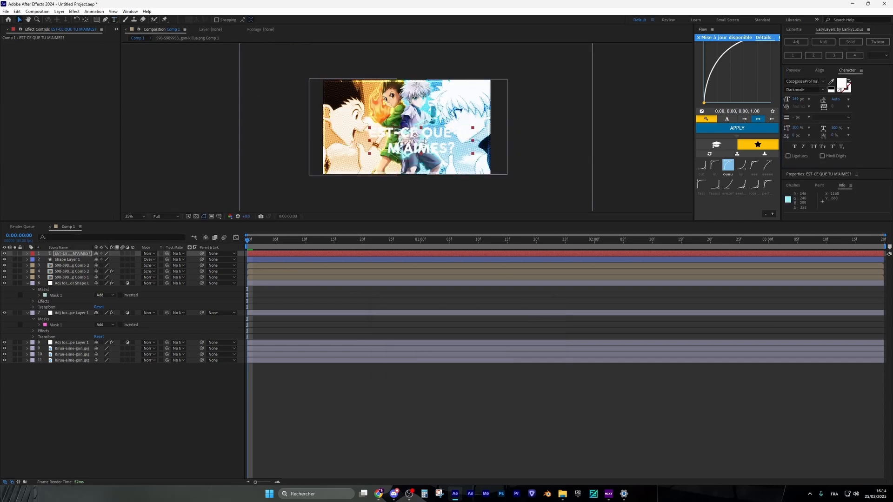
pyautogui.moveTo(412, 137); pyautogui.dragTo(402, 139)
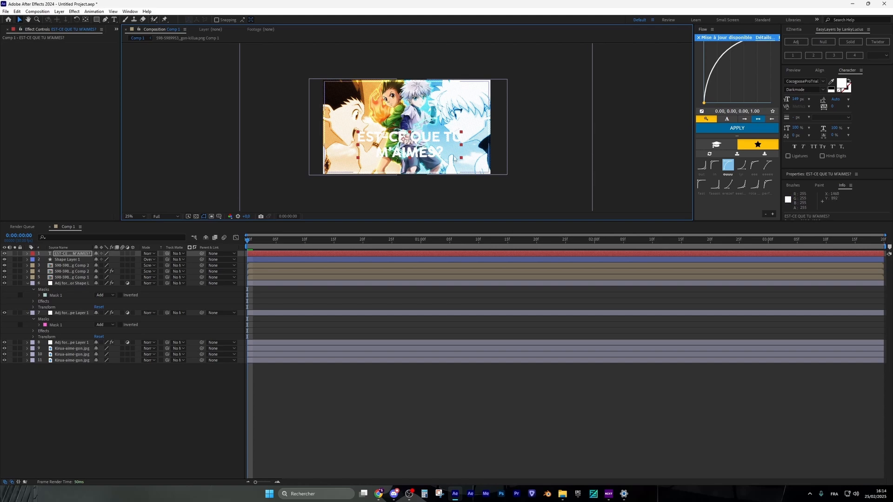
pyautogui.click(89, 254)
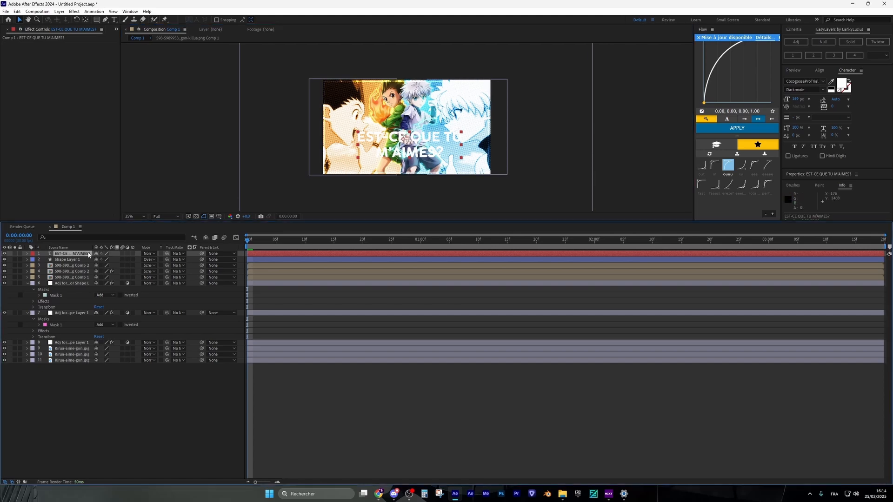
pyautogui.doubleClick(89, 254)
pyautogui.moveTo(795, 100); pyautogui.dragTo(802, 99)
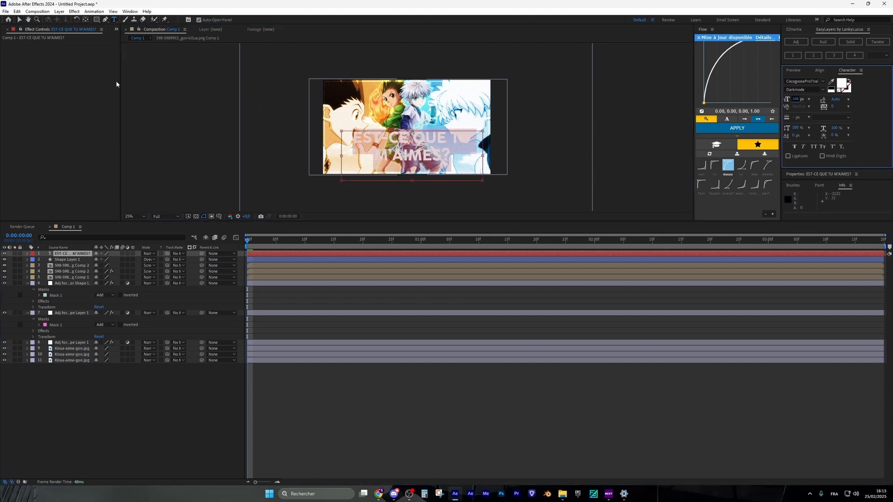
# Center the title horizontally in the composition.
pyautogui.click(18, 20)
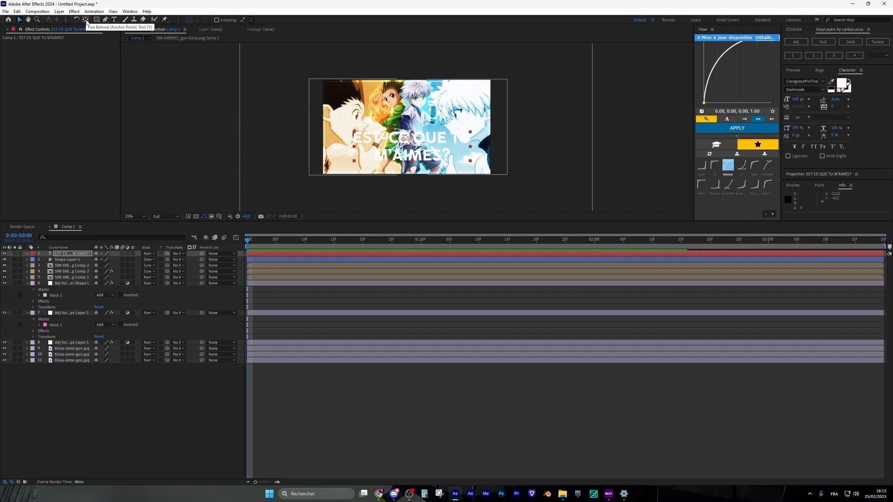
pyautogui.click(86, 21)
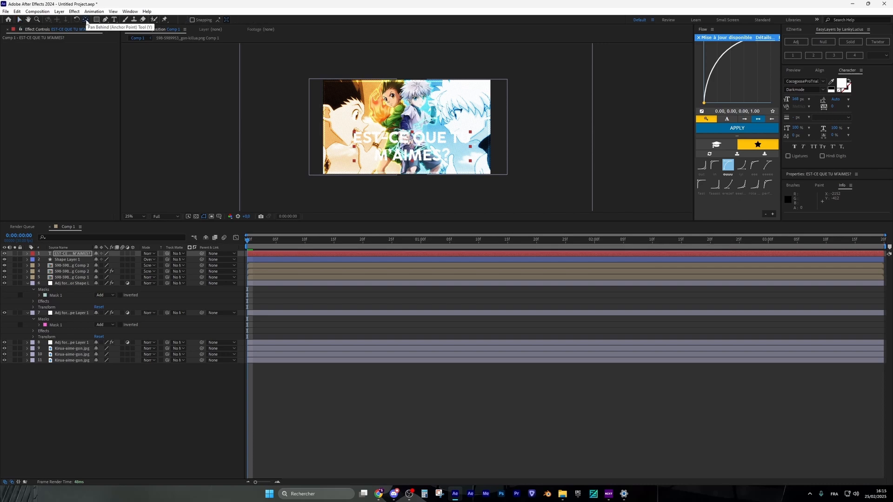
pyautogui.click(820, 71)
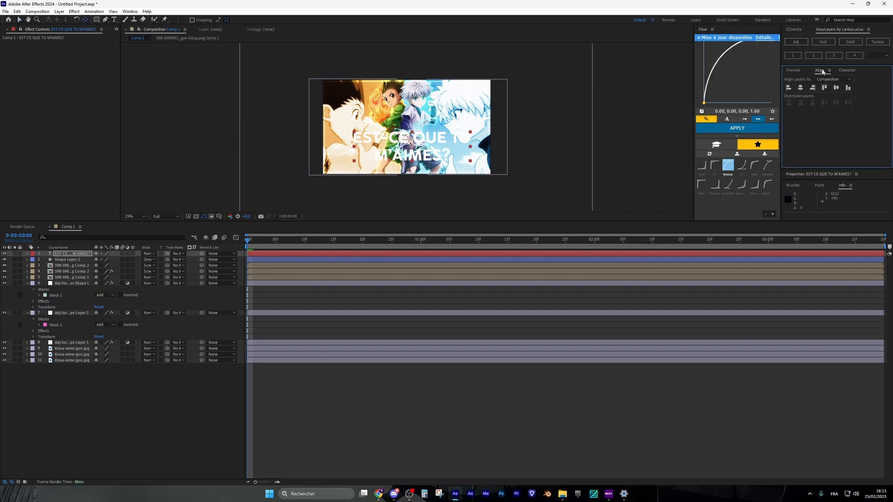
pyautogui.click(800, 87)
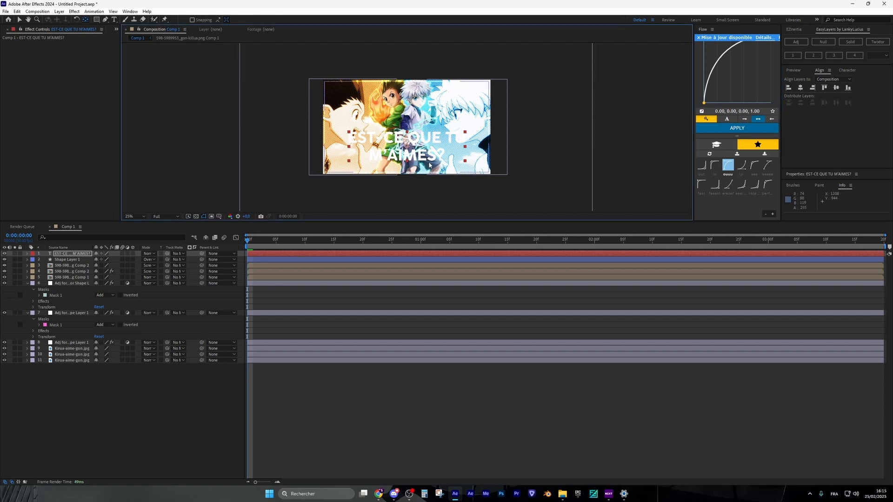
# Apply the Gradient Ramp effect to the title layer.
pyautogui.hotkey('ctrl', 'space')
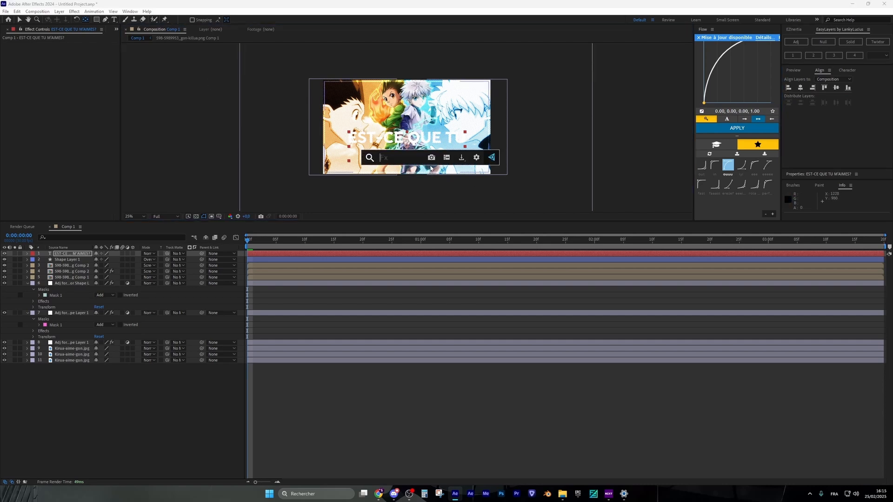
pyautogui.write('s_')
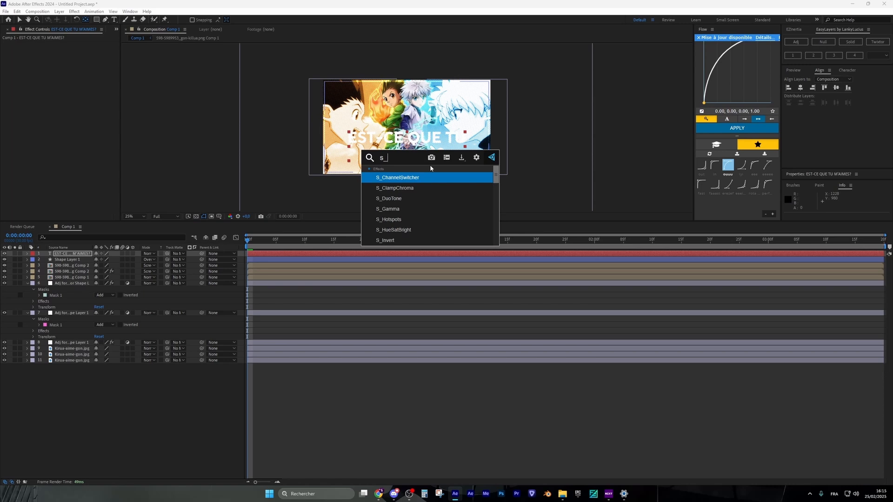
pyautogui.press('BackSpace')
pyautogui.press('BackSpace')
pyautogui.write('grad')
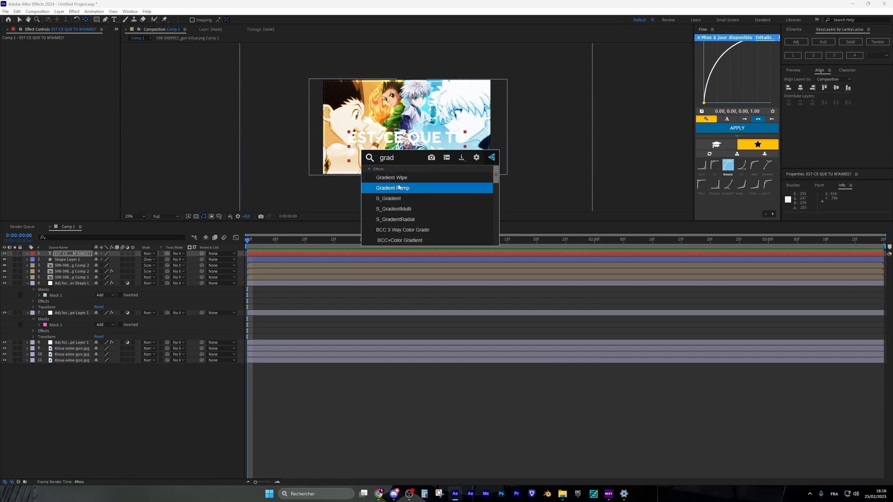
pyautogui.click(400, 187)
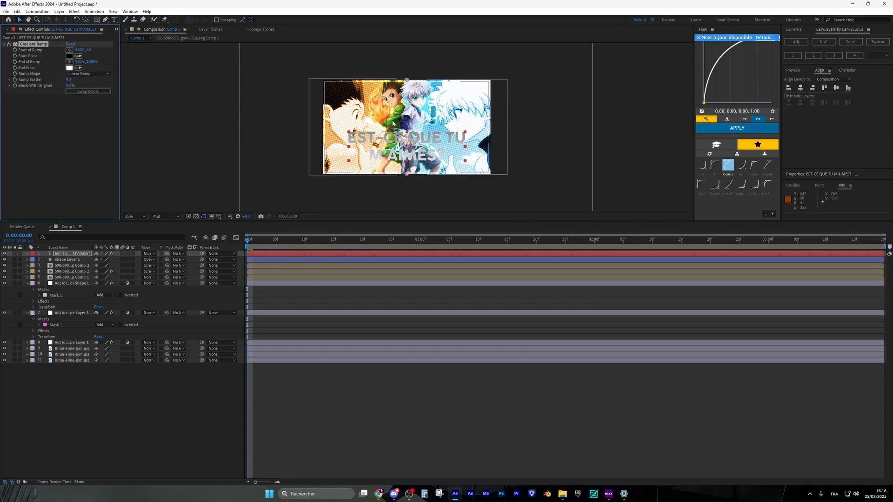
# Make the gradient run horizontally, with its start point just left of the title and its end point just right of it.
pyautogui.moveTo(407, 80); pyautogui.dragTo(341, 141)
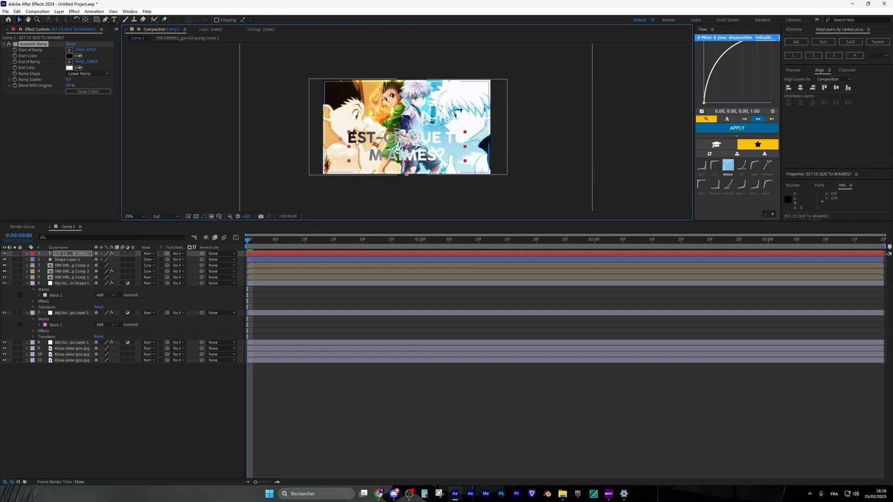
pyautogui.moveTo(406, 173); pyautogui.dragTo(473, 146)
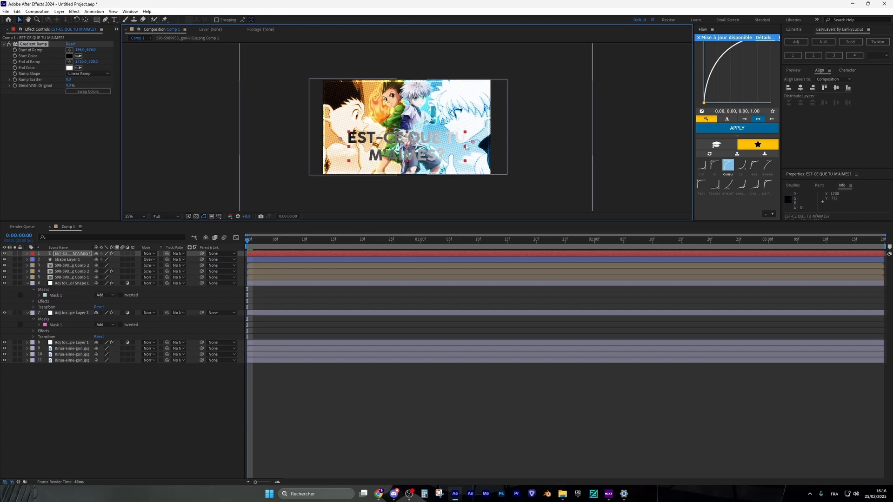
pyautogui.moveTo(342, 144); pyautogui.dragTo(342, 144)
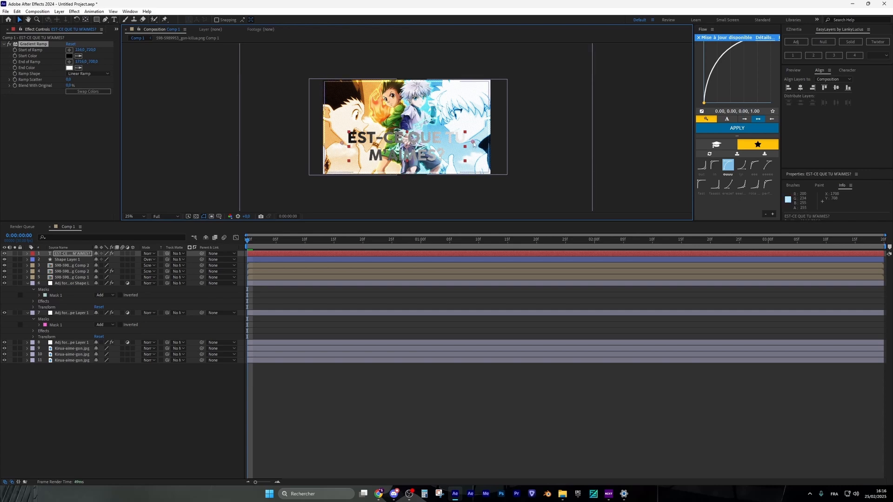
pyautogui.moveTo(473, 143); pyautogui.dragTo(473, 146)
# Set the Gradient Ramp's start color to orange.
pyautogui.click(70, 55)
pyautogui.click(479, 396)
pyautogui.moveTo(445, 359); pyautogui.dragTo(486, 313)
pyautogui.click(480, 399)
pyautogui.click(535, 319)
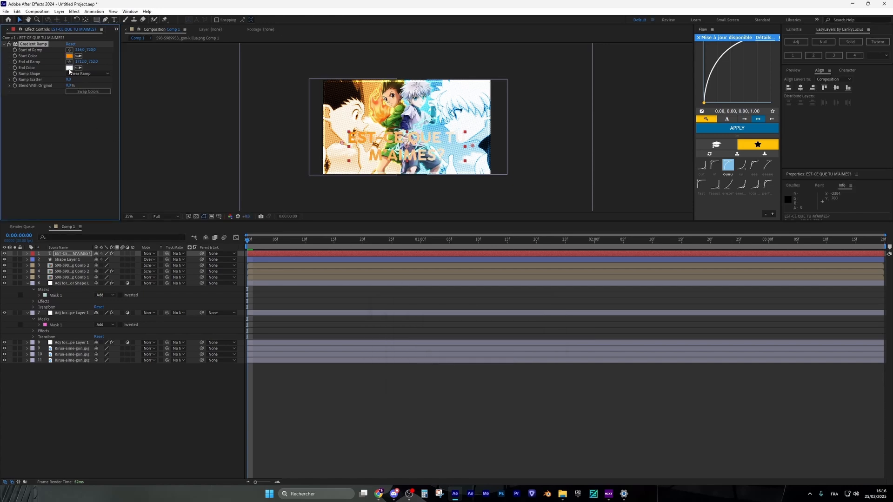
# Set the Gradient Ramp's end color to bright blue.
pyautogui.click(69, 68)
pyautogui.click(480, 360)
pyautogui.moveTo(448, 345); pyautogui.dragTo(473, 317)
pyautogui.click(481, 362)
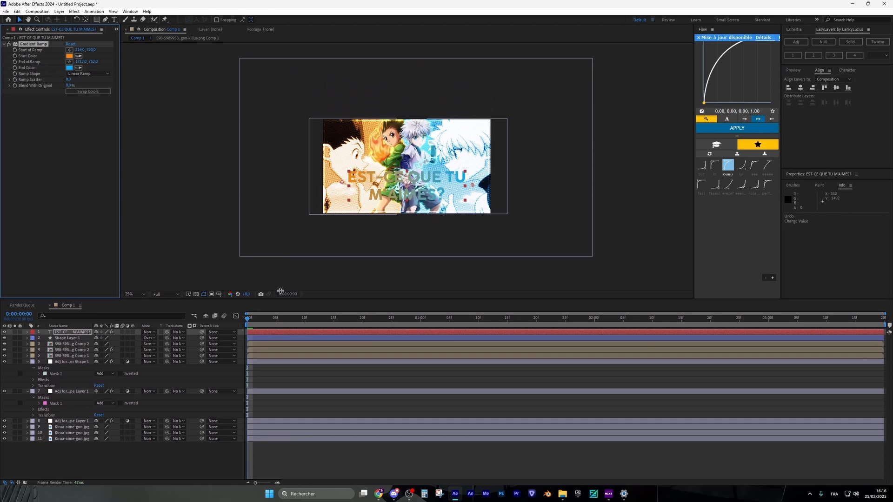
# Apply a Drop Shadow effect to the title with its opacity at 100%.
pyautogui.click(141, 294)
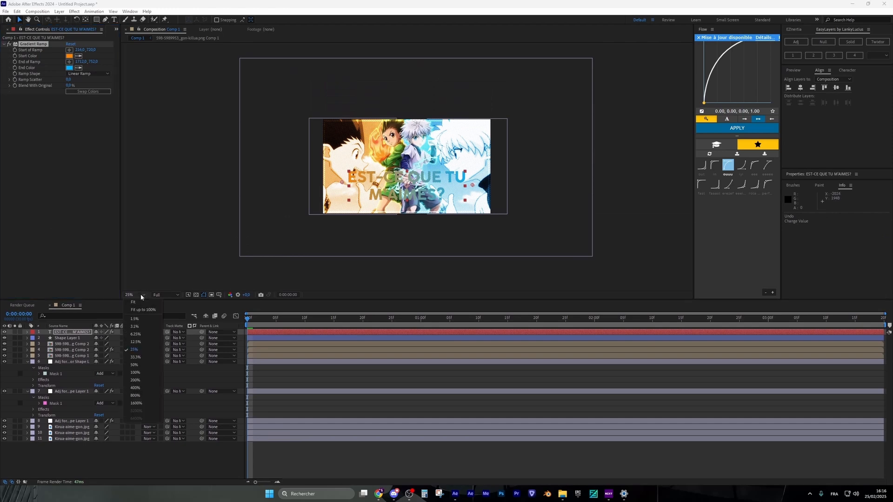
pyautogui.click(139, 303)
pyautogui.hotkey('ctrl', 'space')
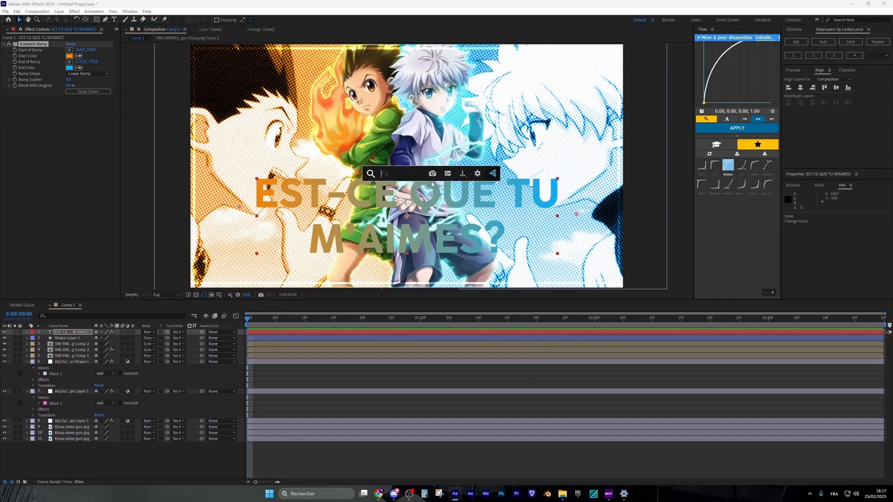
pyautogui.write('drop')
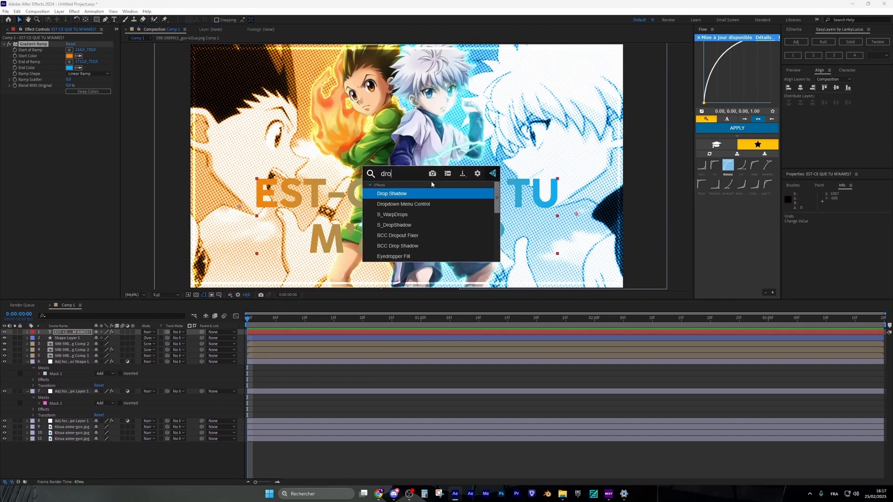
pyautogui.press('Return')
pyautogui.click(70, 109)
pyautogui.write('100')
pyautogui.press('Return')
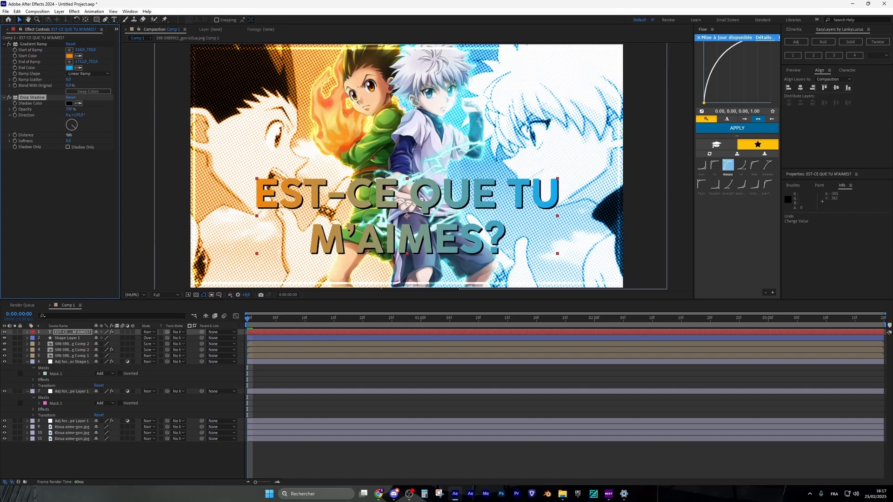
# Set the title's Drop Shadow distance to 9 and its direction to about 171°.
pyautogui.moveTo(69, 135); pyautogui.dragTo(82, 116)
pyautogui.moveTo(85, 115); pyautogui.dragTo(90, 116)
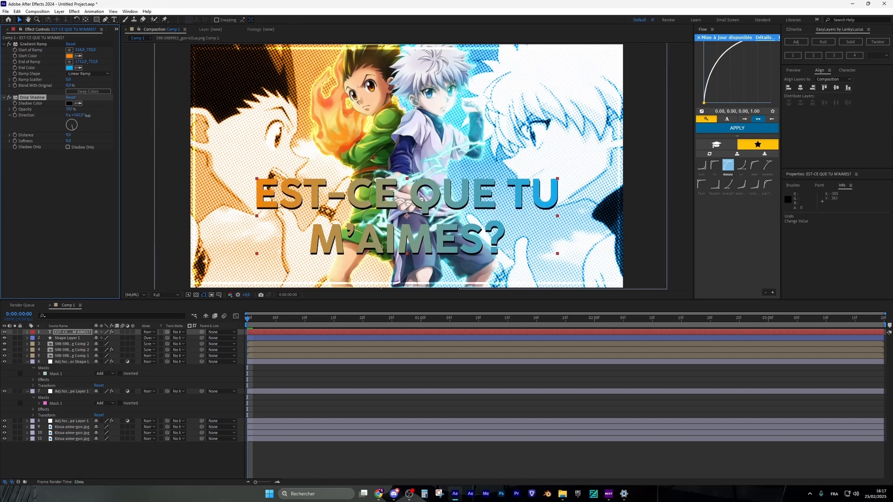
pyautogui.scroll(-1, 149, 169)
# Duplicate the Drop Shadow effect on the title.
pyautogui.click(44, 98)
pyautogui.hotkey('ctrl', 'd')
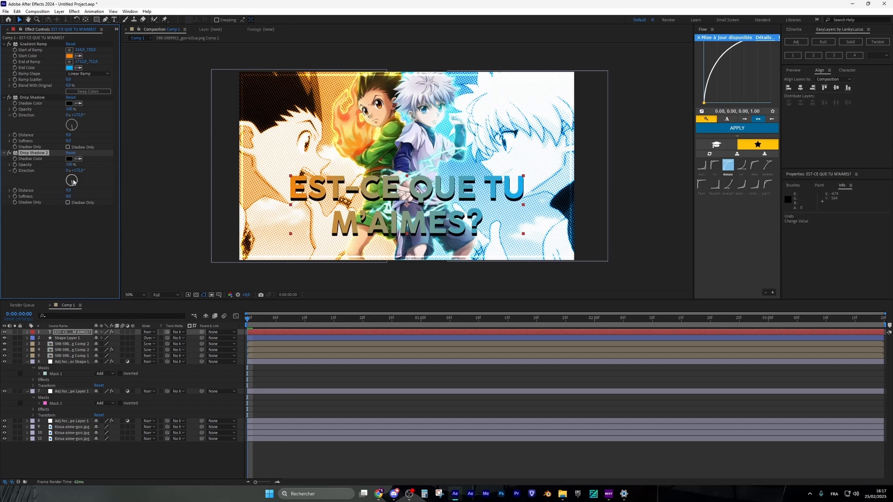
# Point the second Drop Shadow straight up, set its distance to 7 and its shadow color to white (ffffff).
pyautogui.moveTo(72, 180); pyautogui.dragTo(69, 190)
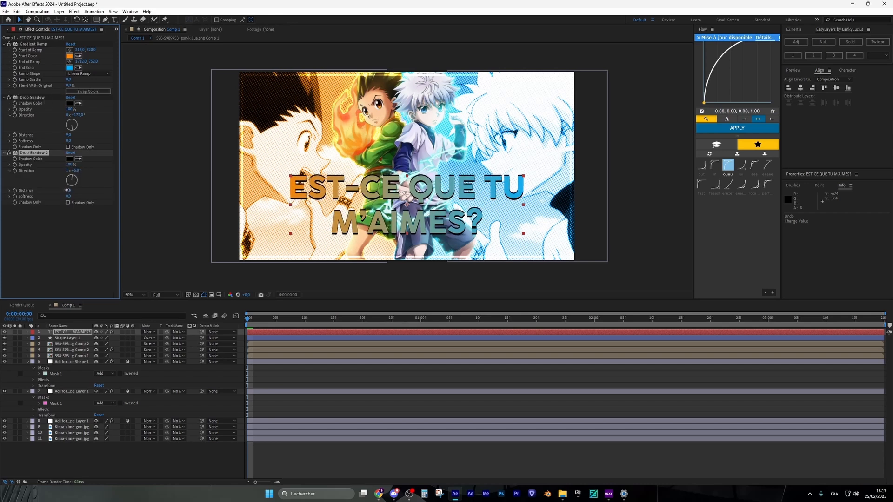
pyautogui.click(69, 159)
pyautogui.write('ffffff')
pyautogui.press('Return')
# Apply the Deep Glow effect to the title and lower its exposure.
pyautogui.hotkey('ctrl', 'space')
pyautogui.write('de')
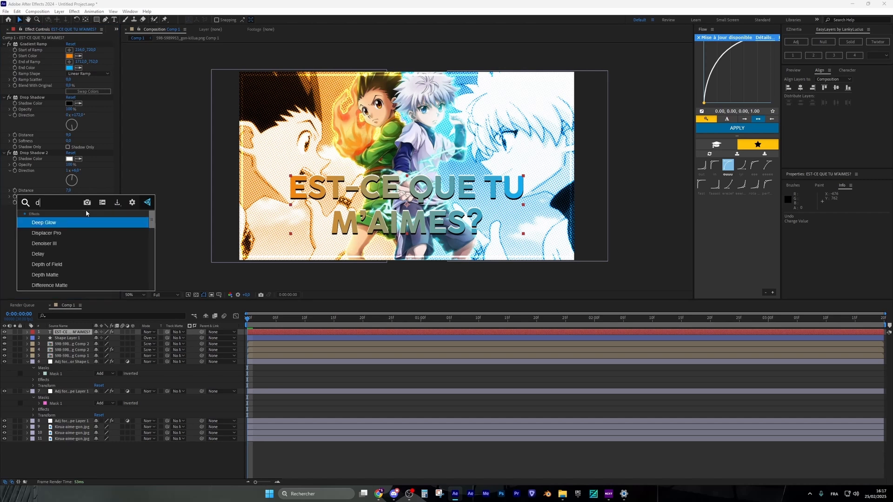
pyautogui.click(70, 226)
pyautogui.moveTo(69, 160); pyautogui.dragTo(48, 160)
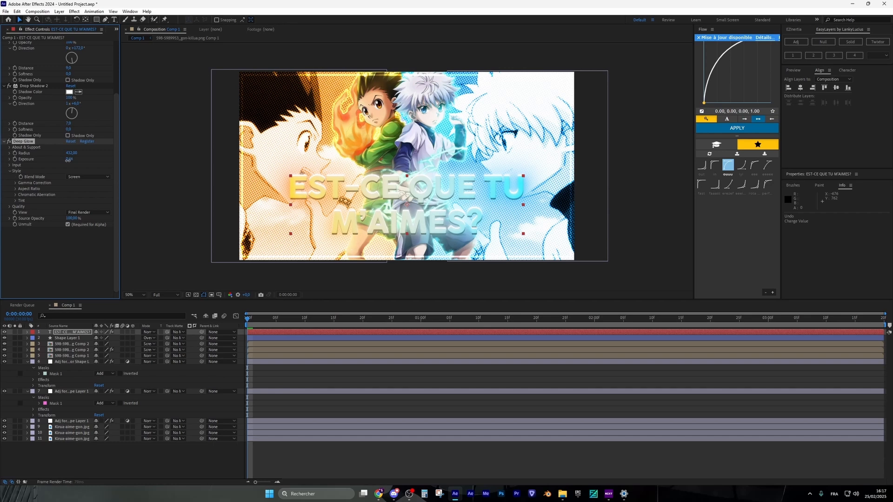
# Duplicate the title layer and remove all effects from the copy.
pyautogui.click(292, 333)
pyautogui.hotkey('ctrl', 'd')
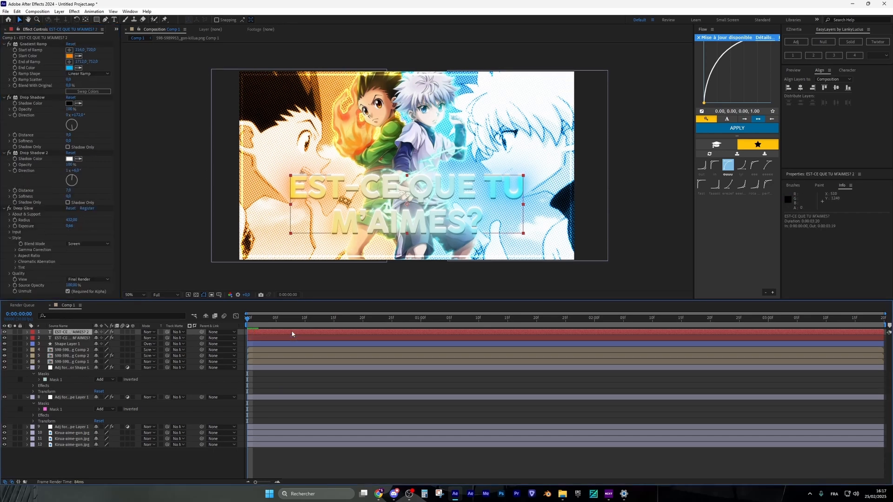
pyautogui.click(35, 44)
pyautogui.hotkey('ctrl', 'a')
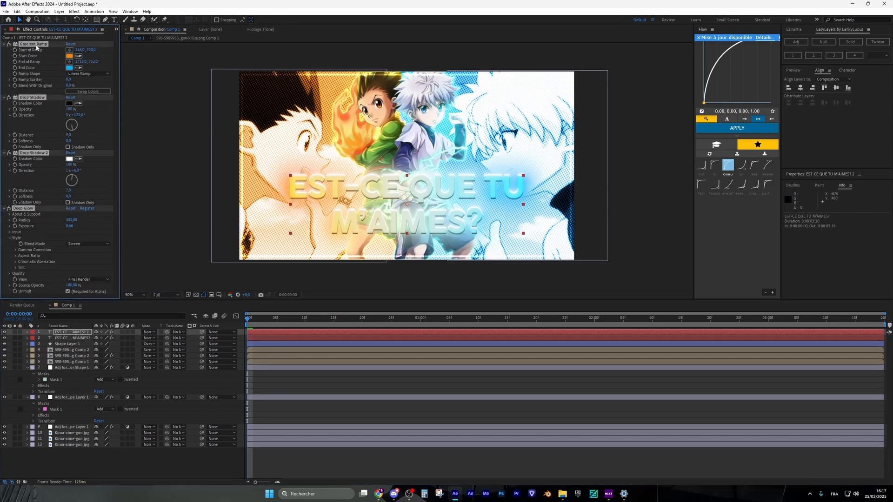
pyautogui.press('Delete')
# Turn the duplicated title into an outline with no fill and a 5 px white stroke.
pyautogui.click(850, 71)
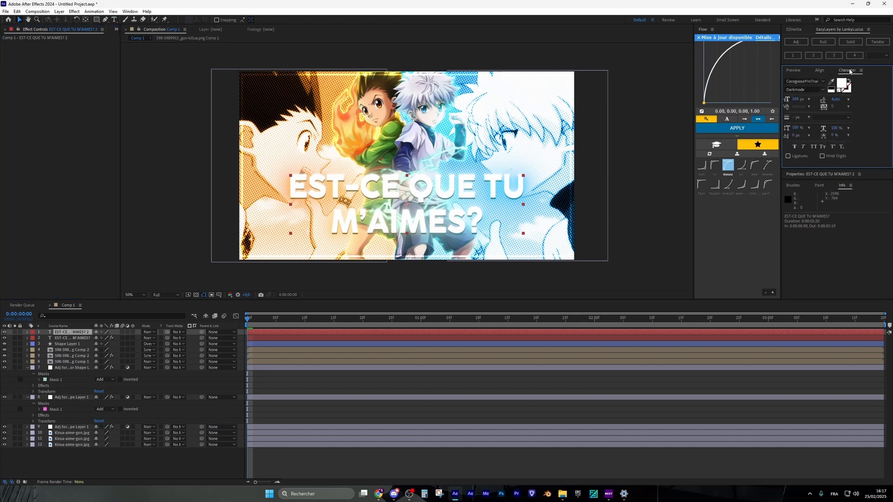
pyautogui.click(849, 81)
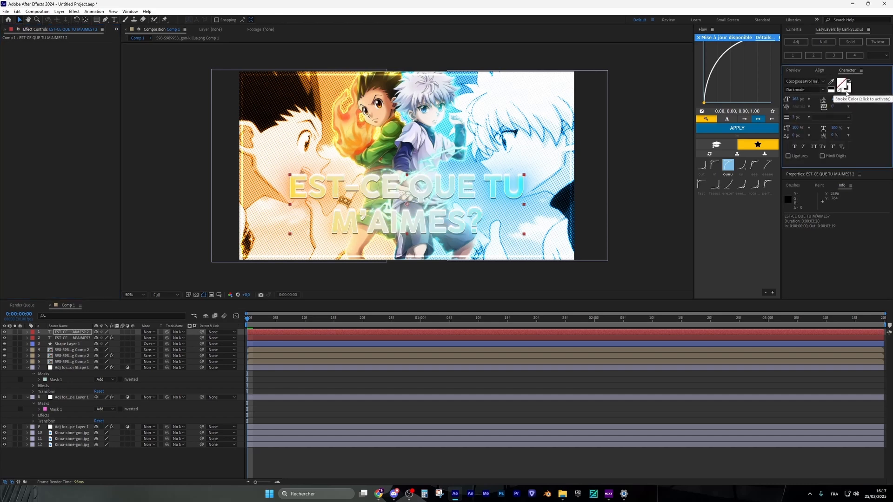
pyautogui.click(793, 118)
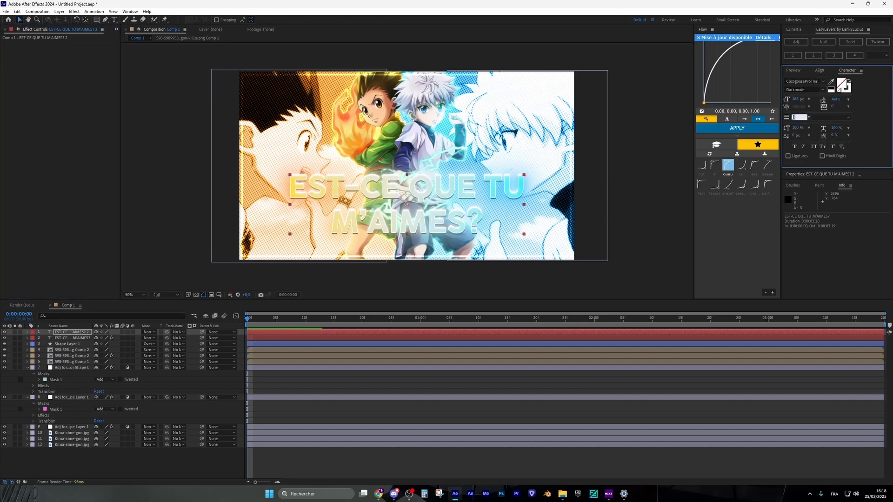
pyautogui.write('5')
pyautogui.press('Return')
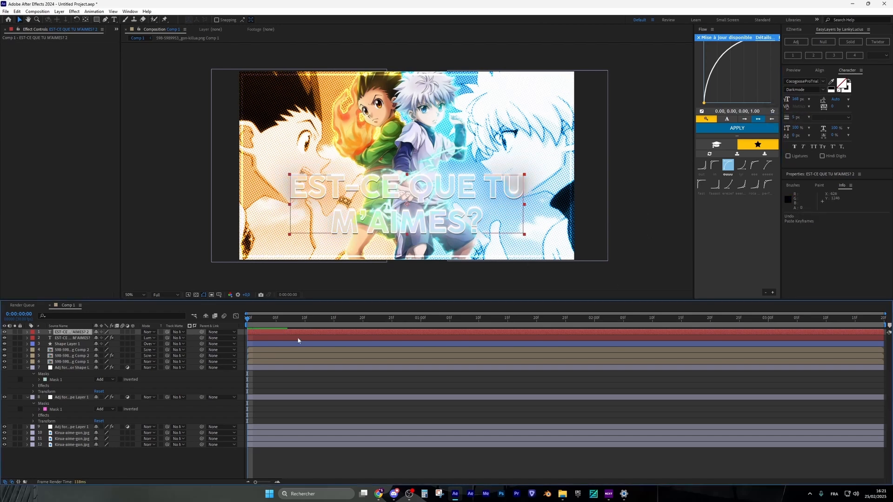
# Pre-compose the two title layers together as Pre-comp 1.
pyautogui.keyDown('shift'); pyautogui.click(296, 339); pyautogui.keyUp('shift')
pyautogui.rightClick(295, 336)
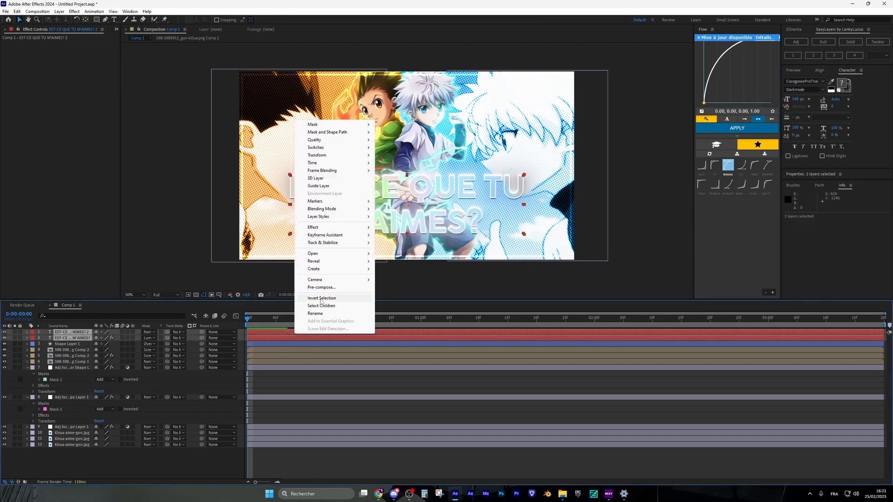
pyautogui.click(324, 287)
pyautogui.press('Return')
# Apply Optics Compensation to the title pre-comp with a field of view of about 115.
pyautogui.hotkey('ctrl', 'space')
pyautogui.write('optics')
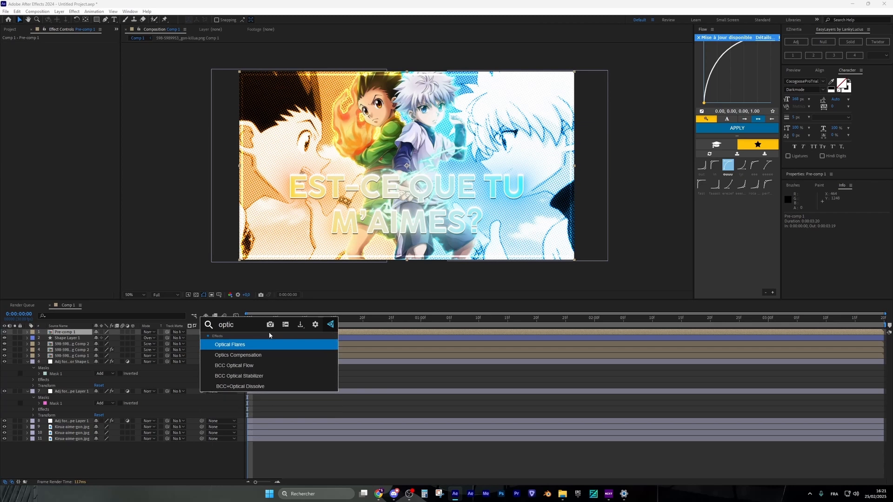
pyautogui.press('Return')
pyautogui.moveTo(154, 49); pyautogui.dragTo(402, 184)
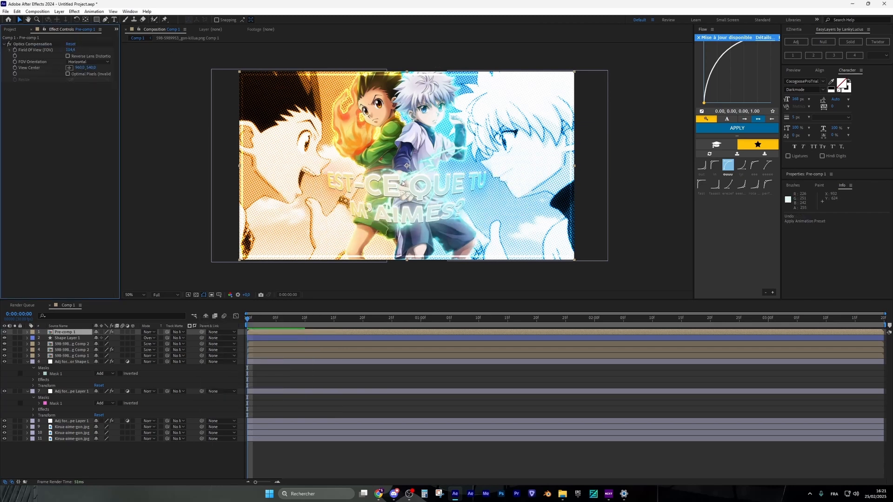
pyautogui.moveTo(70, 49); pyautogui.dragTo(73, 50)
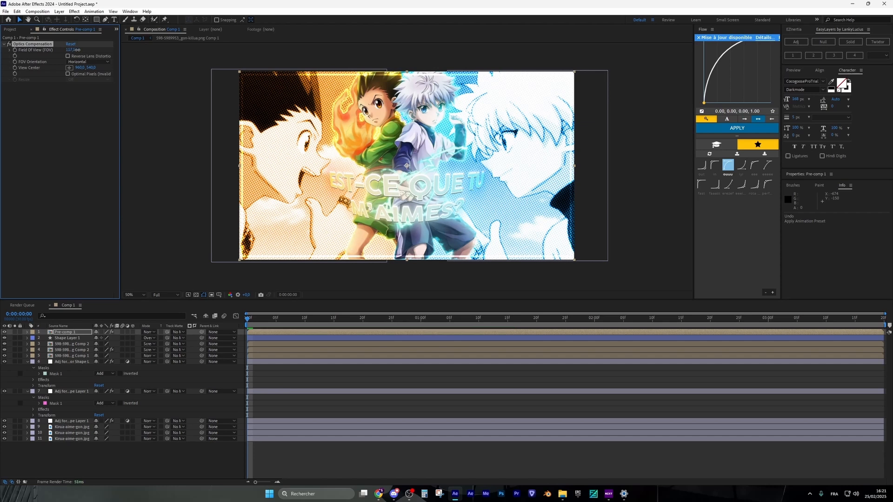
# Scale the title pre-comp up to 133%.
pyautogui.press('s')
pyautogui.moveTo(106, 338); pyautogui.dragTo(114, 336)
pyautogui.scroll(-2, 431, 167)
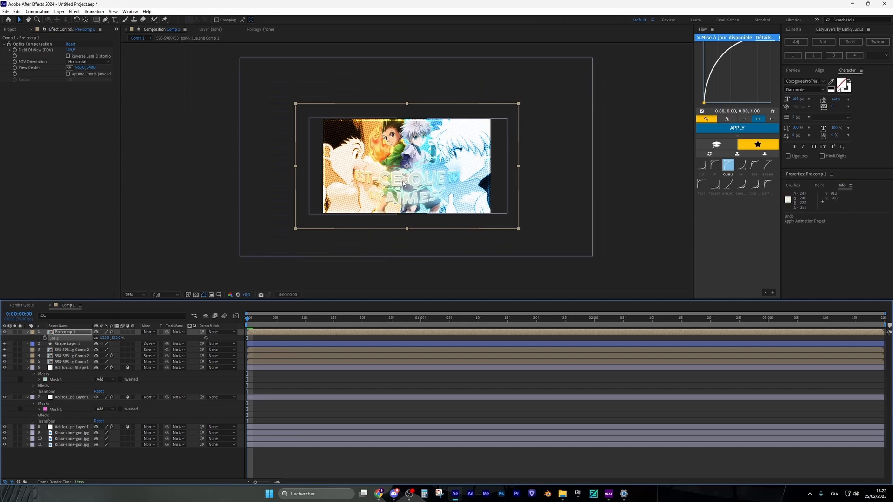
# Scale the three Gon and Killua character comp layers to 148% and lower them to a Y position of 752.
pyautogui.click(263, 350)
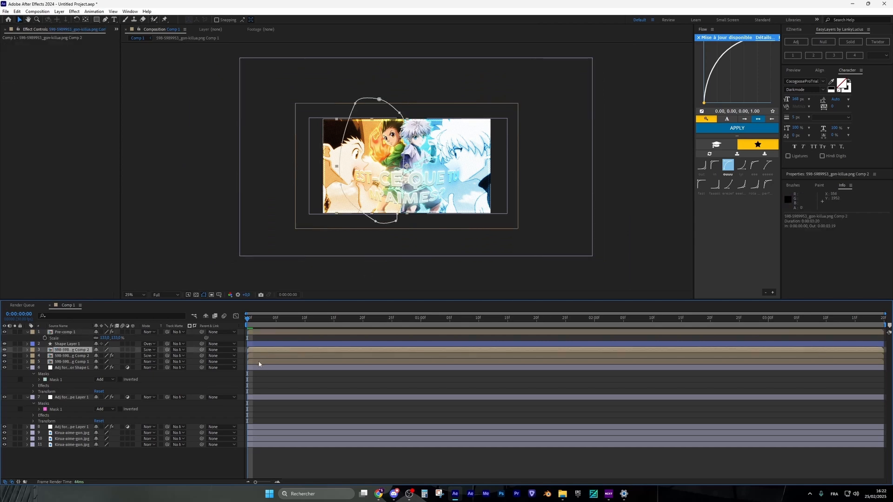
pyautogui.keyDown('shift'); pyautogui.click(259, 362); pyautogui.keyUp('shift')
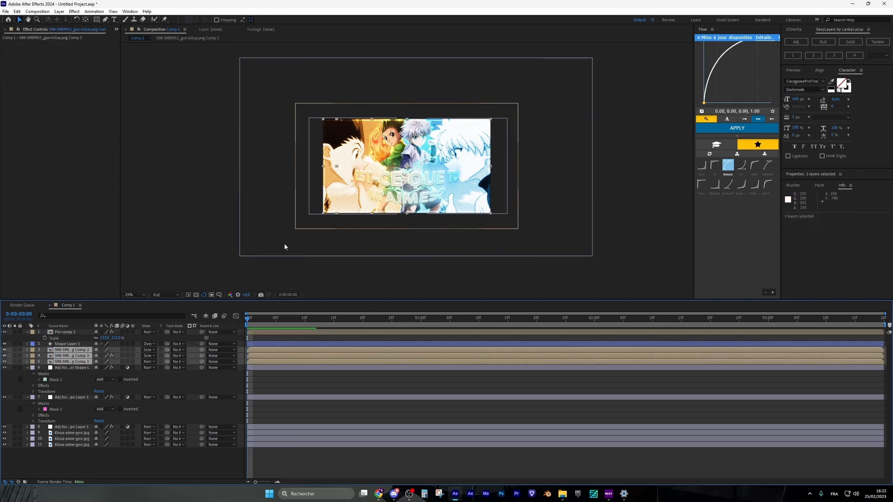
pyautogui.press('s')
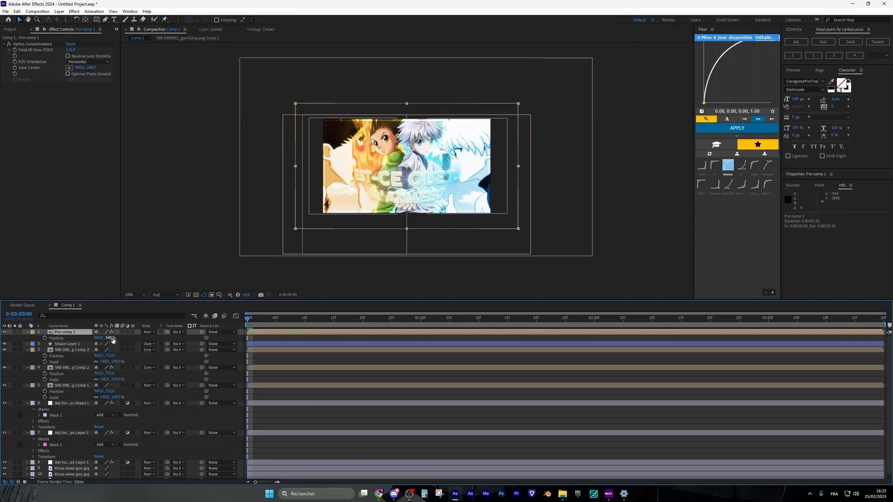
# Lower the title pre-comp to a Y position of 582 and shift the Kirua-aime-gon.jpg background images outward.
pyautogui.moveTo(112, 339); pyautogui.dragTo(132, 334)
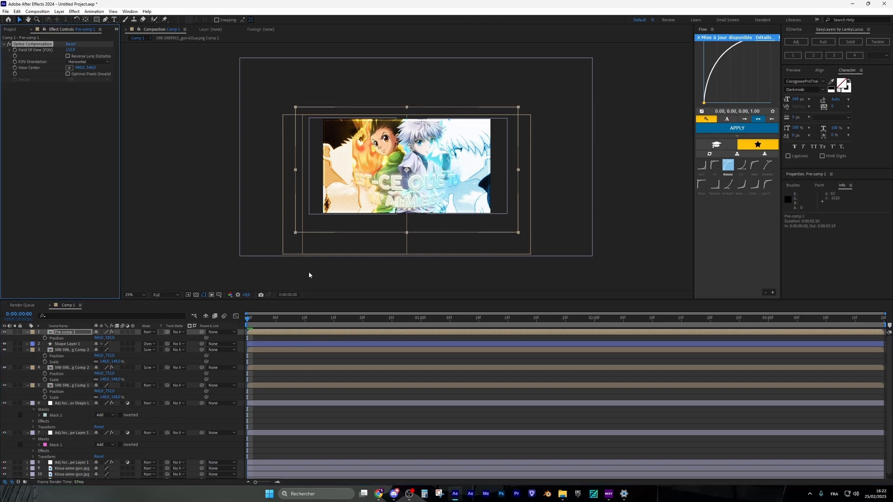
pyautogui.scroll(-1, 347, 417)
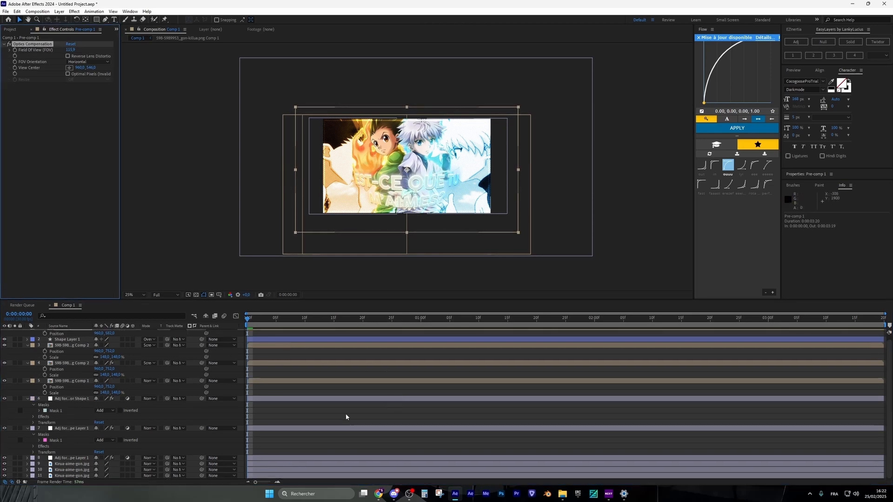
pyautogui.click(70, 464)
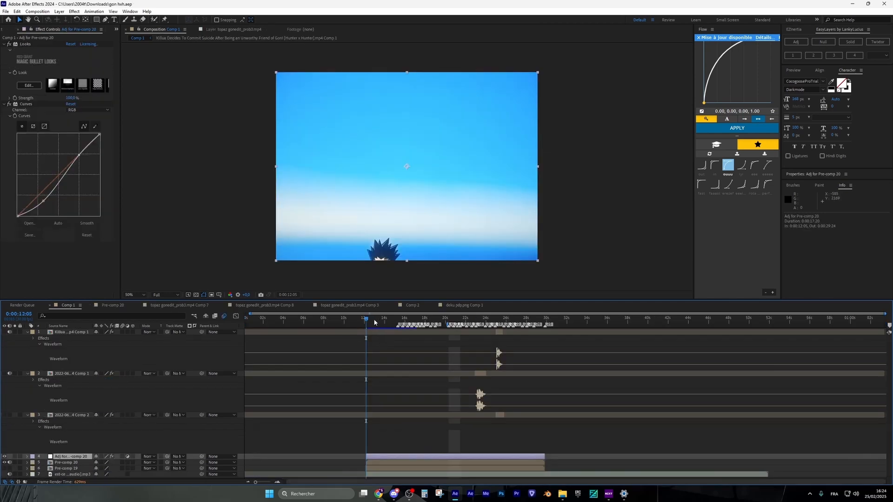
# Copy the Looks and Curves effects from the adjustment layer in the gon hxh project.
pyautogui.click(26, 45)
pyautogui.hotkey('ctrl', 'a')
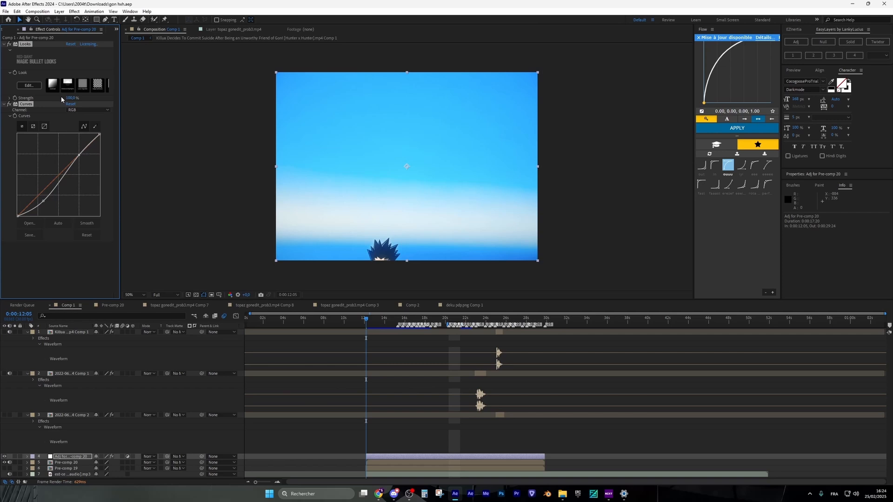
pyautogui.press('Delete')
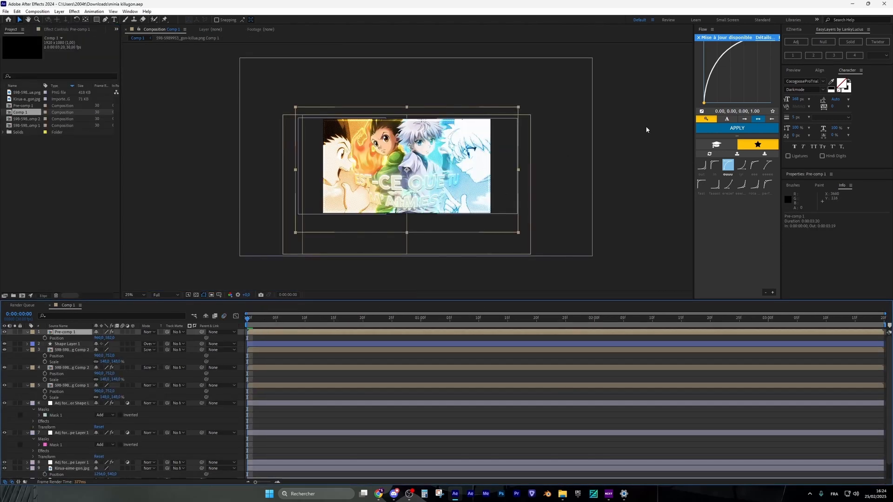
# Add an adjustment layer above the title pre-comp in the thumbnail project and paste the copied Looks and Curves effects onto it.
pyautogui.click(794, 42)
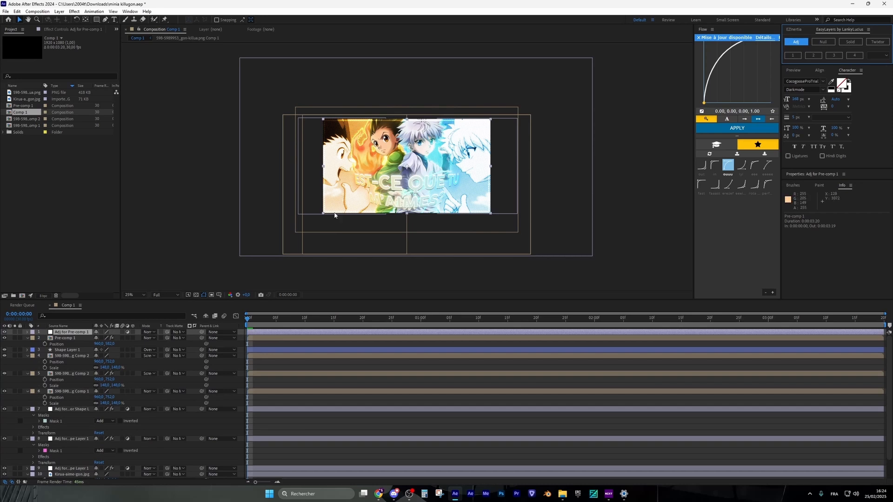
pyautogui.hotkey('ctrl', 'v')
pyautogui.click(74, 31)
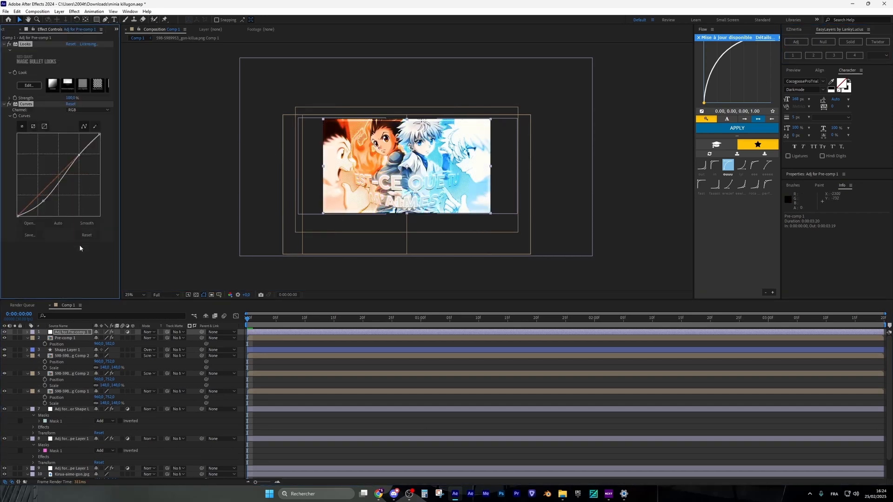
# Open the adjustment layer's Magic Bullet Looks grade for editing.
pyautogui.click(75, 264)
pyautogui.press('.')
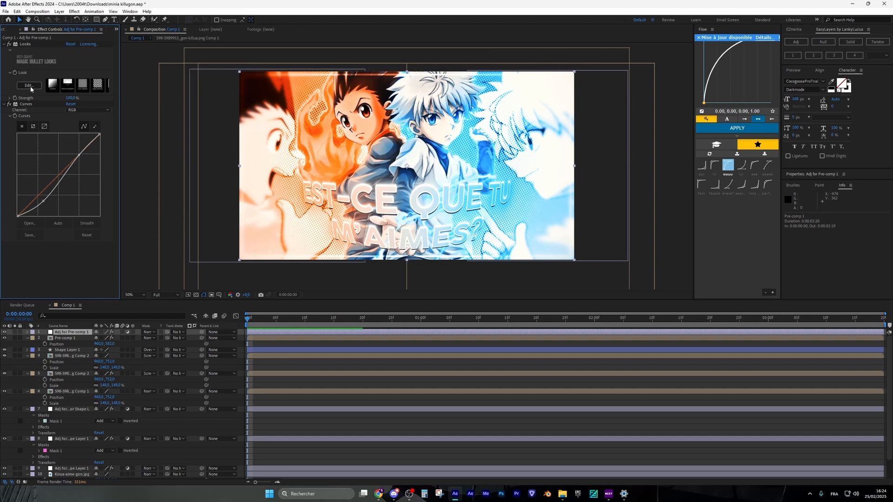
pyautogui.click(31, 87)
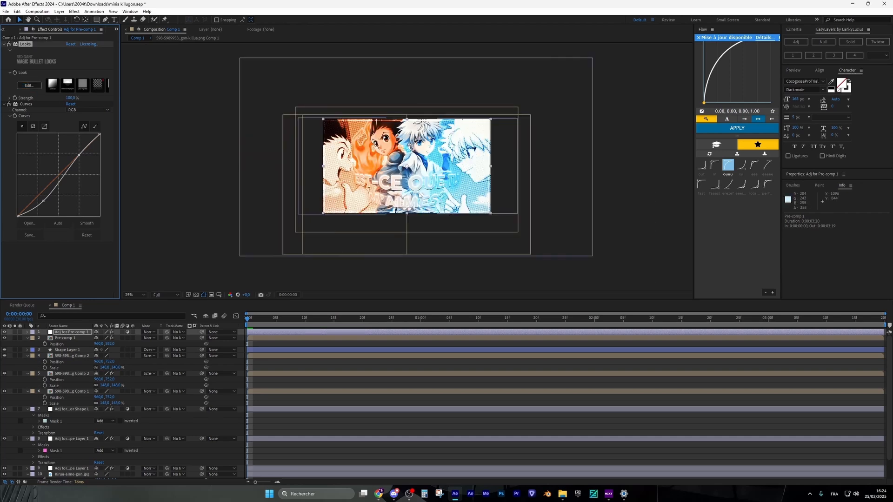
# Apply Hue/Saturation to the title pre-comp and set its Master Saturation to 100.
pyautogui.click(272, 339)
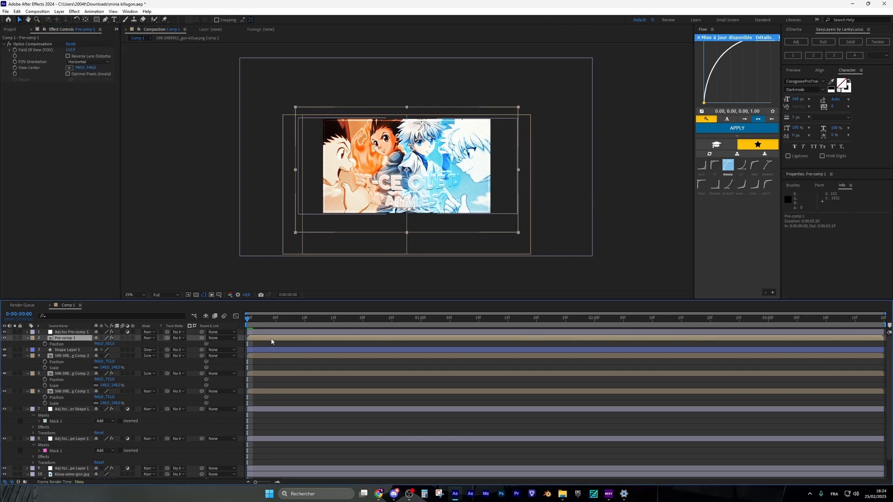
pyautogui.click(75, 356)
pyautogui.click(76, 338)
pyautogui.hotkey('ctrl', 'space')
pyautogui.write('hue')
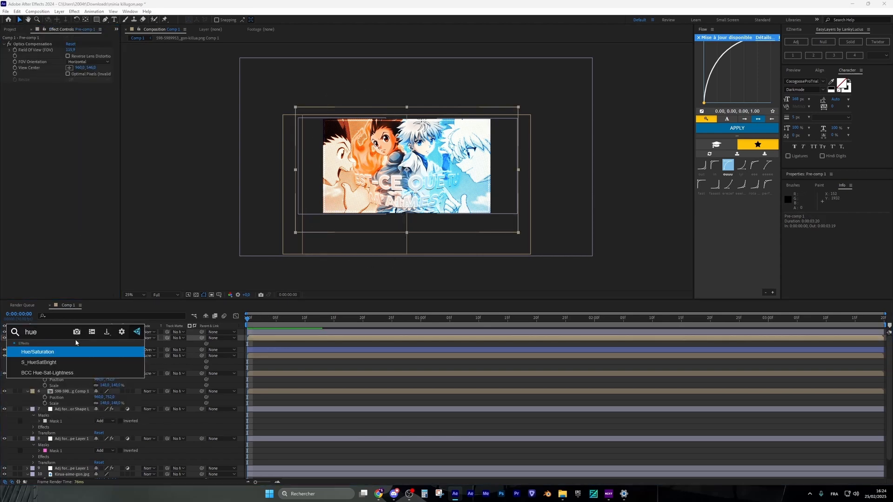
pyautogui.press('Return')
pyautogui.moveTo(64, 149); pyautogui.dragTo(107, 153)
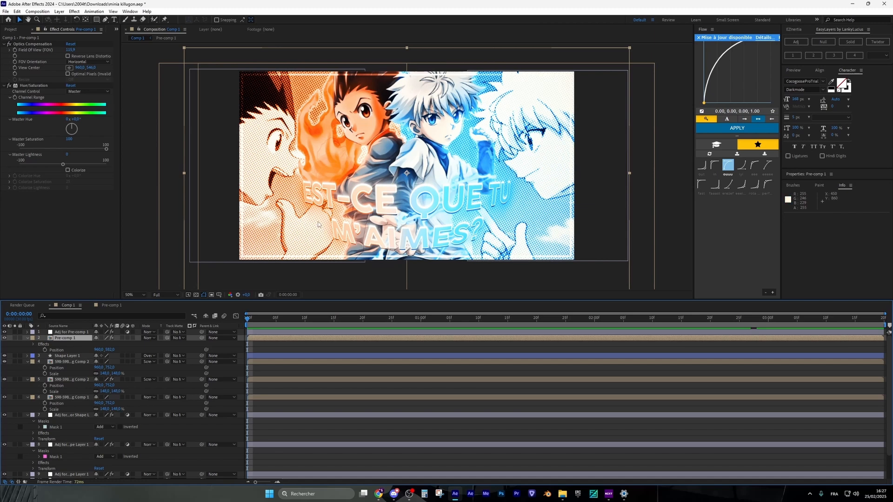
# Add a black solid above the text layers inside the title pre-comp and hide it.
pyautogui.doubleClick(291, 339)
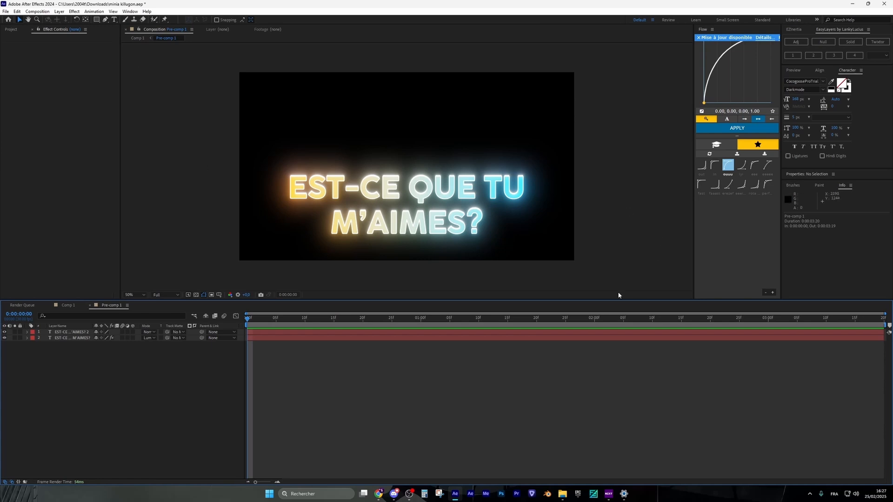
pyautogui.click(609, 332)
pyautogui.click(850, 42)
pyautogui.click(5, 332)
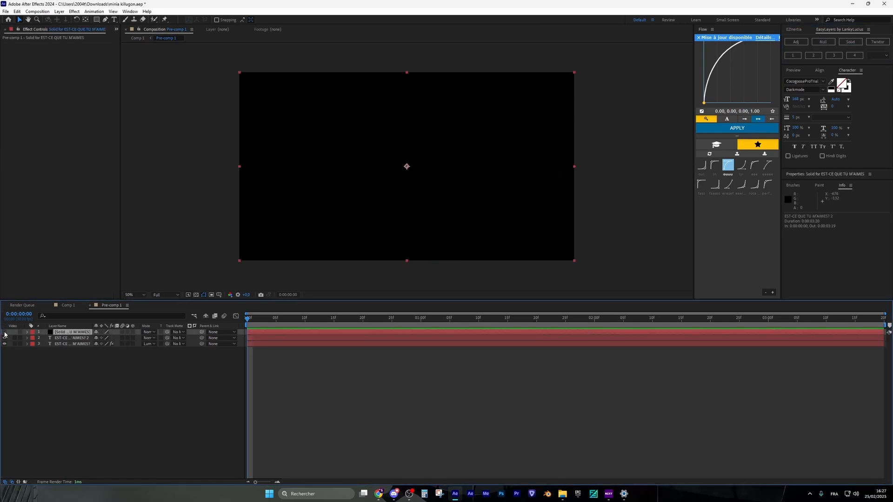
# Draw a straight horizontal mask path on the solid between the two title lines, extending past both ends of the text.
pyautogui.press('g')
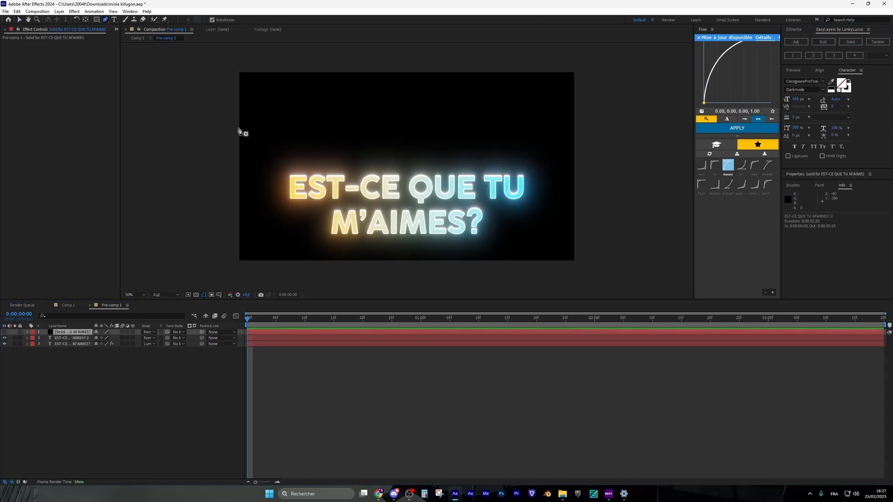
pyautogui.click(273, 205)
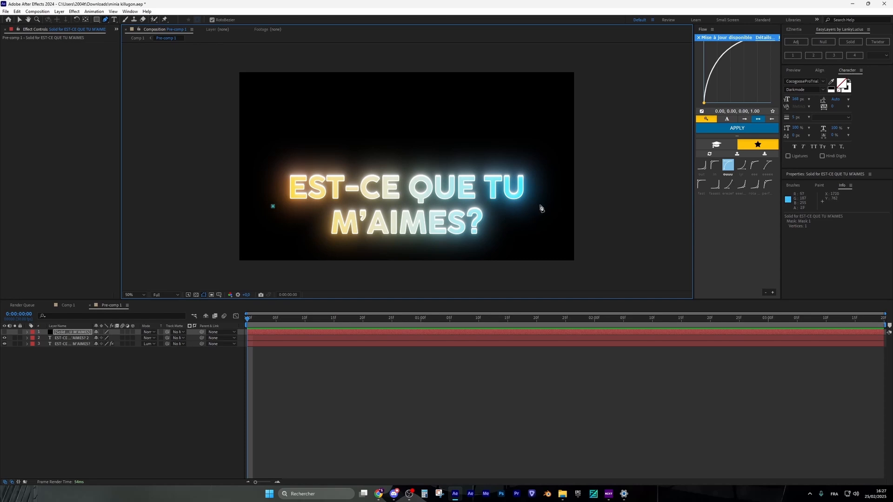
pyautogui.click(540, 205)
pyautogui.moveTo(541, 206); pyautogui.dragTo(545, 207)
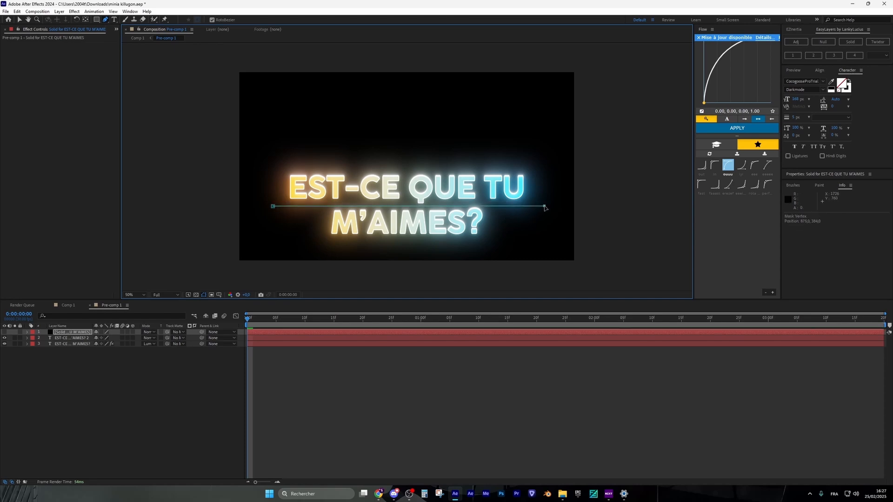
# Make the black solid visible and apply 3D Stroke to its line path with Taper enabled.
pyautogui.click(5, 332)
pyautogui.hotkey('ctrl', 'space')
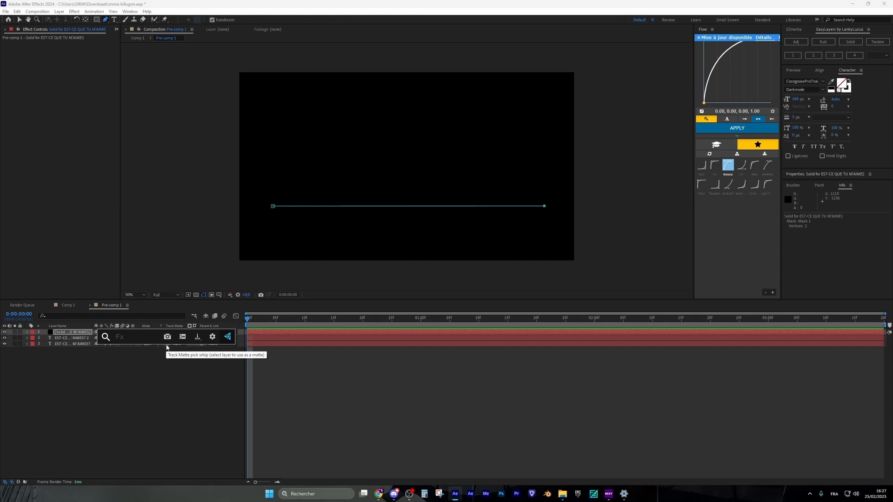
pyautogui.write('3ds')
pyautogui.press('Return')
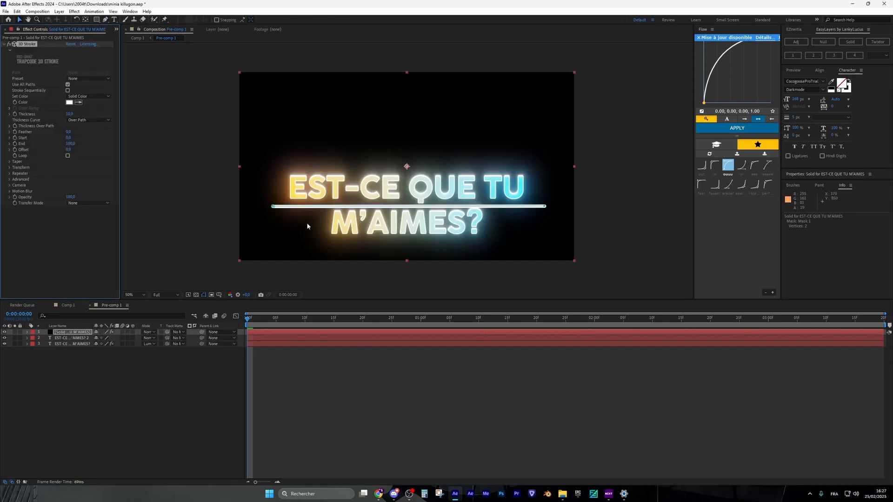
pyautogui.click(10, 162)
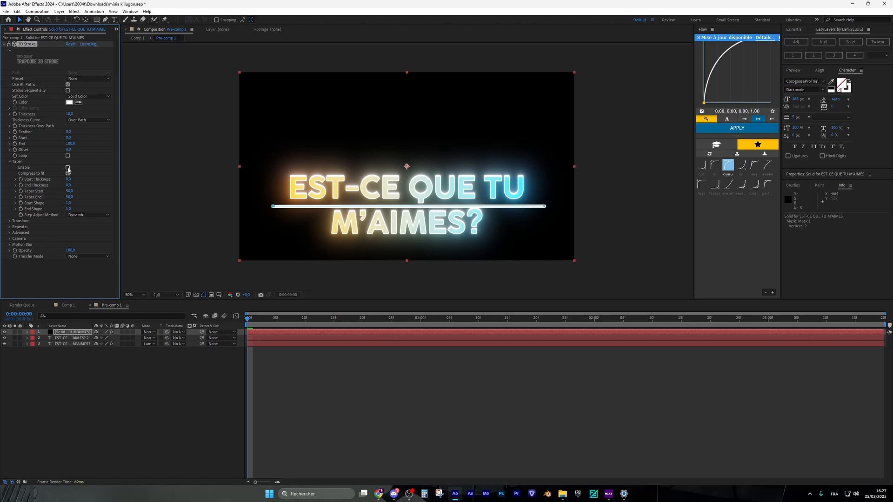
pyautogui.click(68, 168)
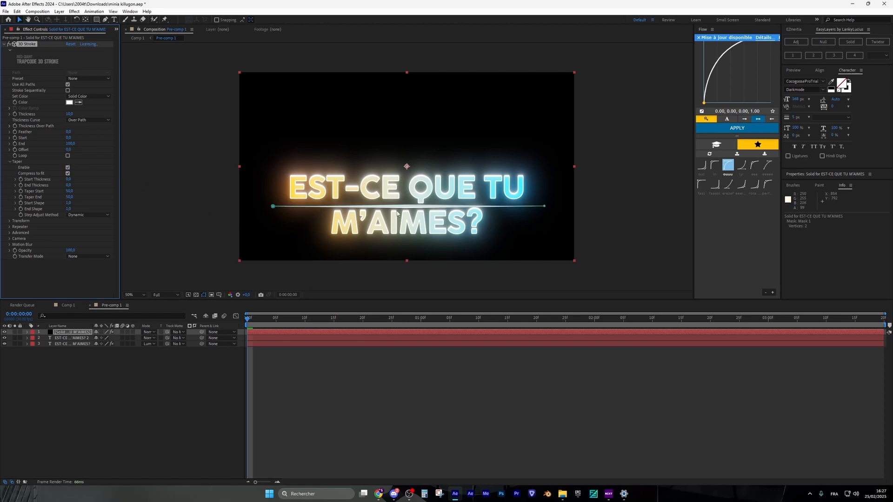
pyautogui.click(395, 386)
# Copy the gradient text layer's Gradient Ramp, both Drop Shadows and Deep Glow to the solid, and move the solid below both text layers.
pyautogui.click(293, 339)
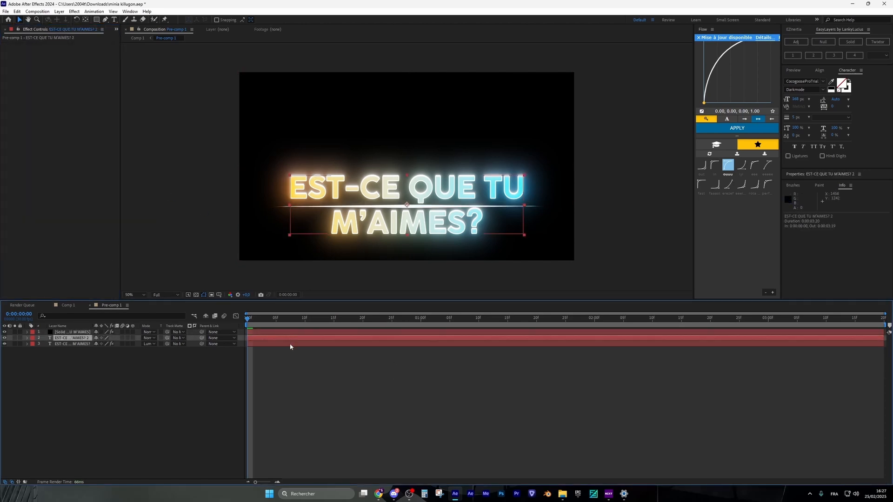
pyautogui.click(291, 345)
pyautogui.click(40, 44)
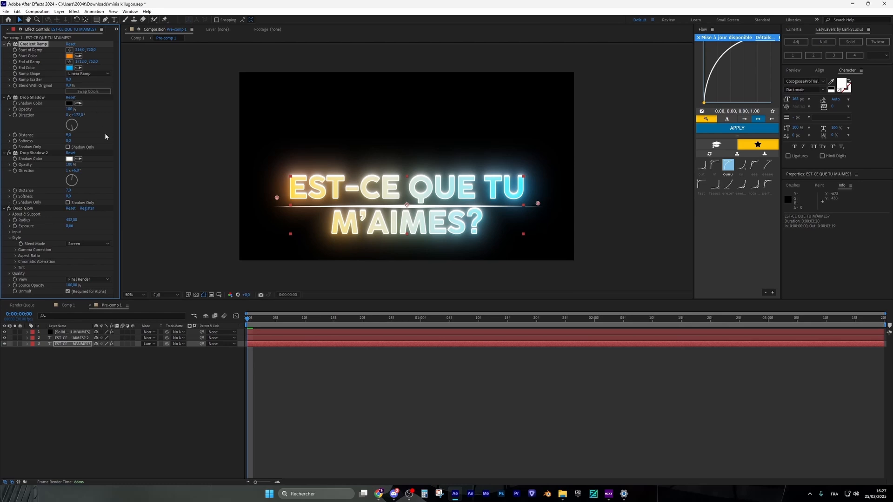
pyautogui.click(259, 334)
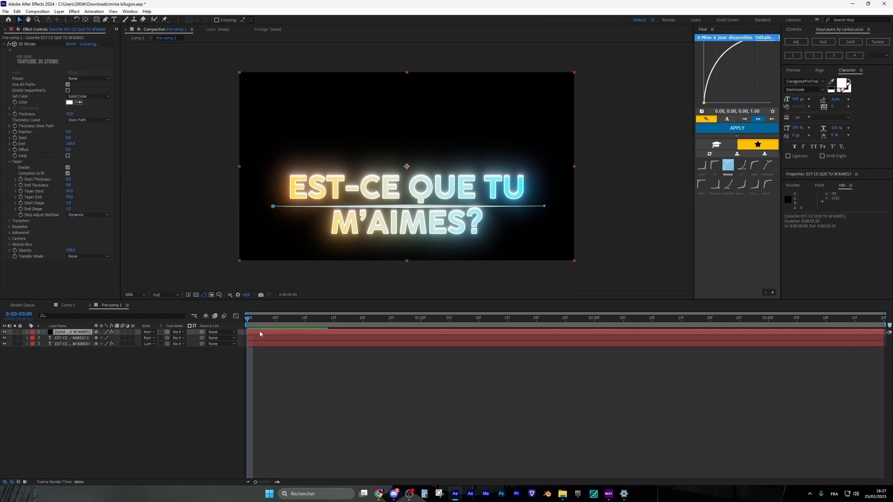
pyautogui.hotkey('ctrl', 'v')
pyautogui.click(338, 380)
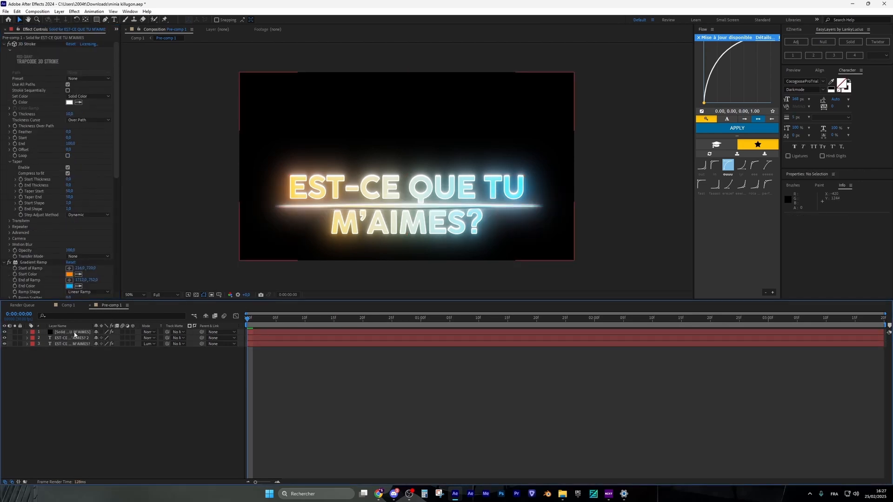
pyautogui.moveTo(74, 333); pyautogui.dragTo(74, 350)
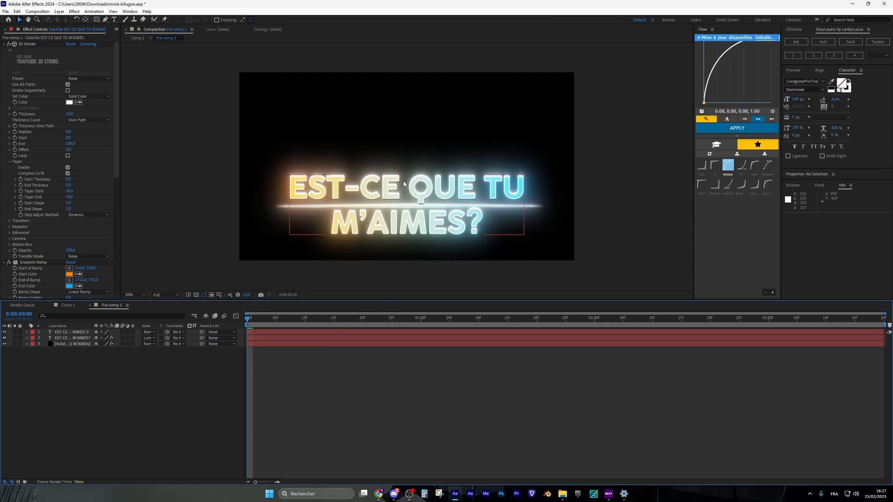
# Set the solid's 3D Stroke thickness to 6 and turn off its white Drop Shadow 2.
pyautogui.click(73, 344)
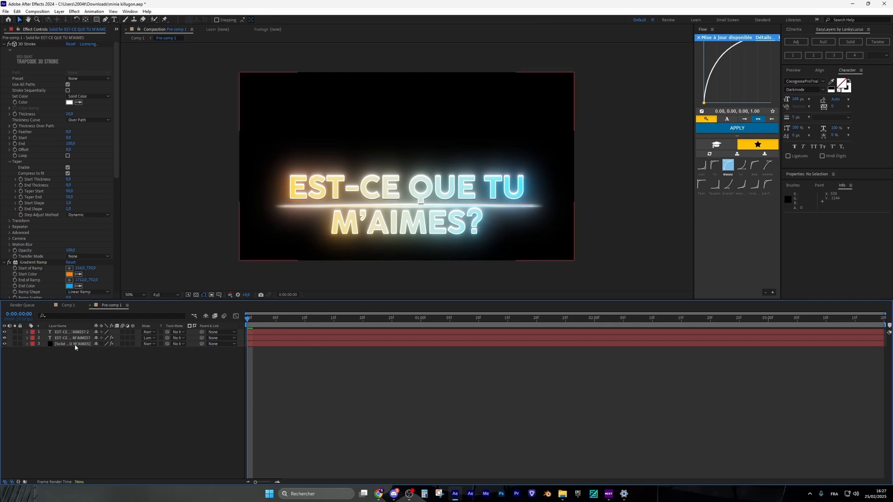
pyautogui.click(69, 114)
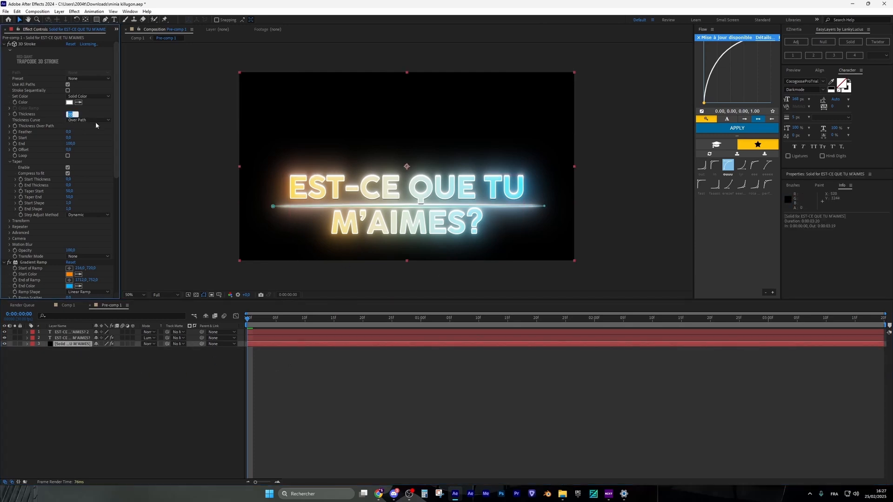
pyautogui.write('6')
pyautogui.press('Return')
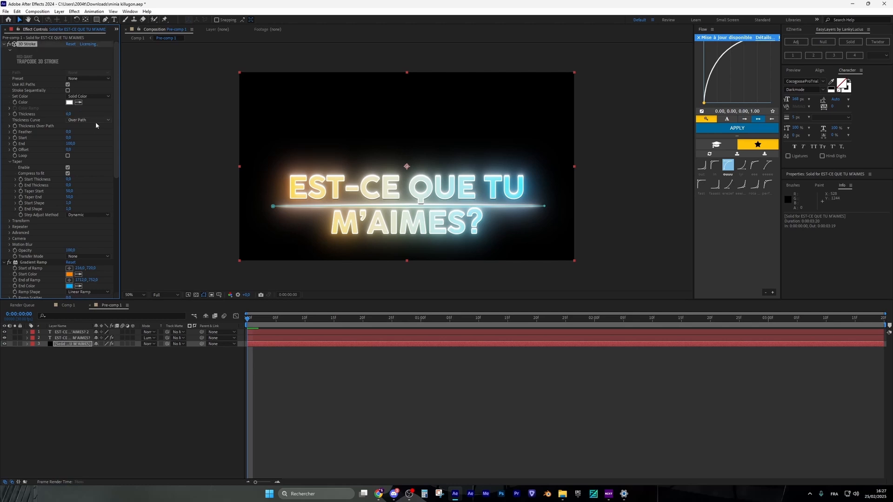
pyautogui.moveTo(117, 155); pyautogui.dragTo(119, 262)
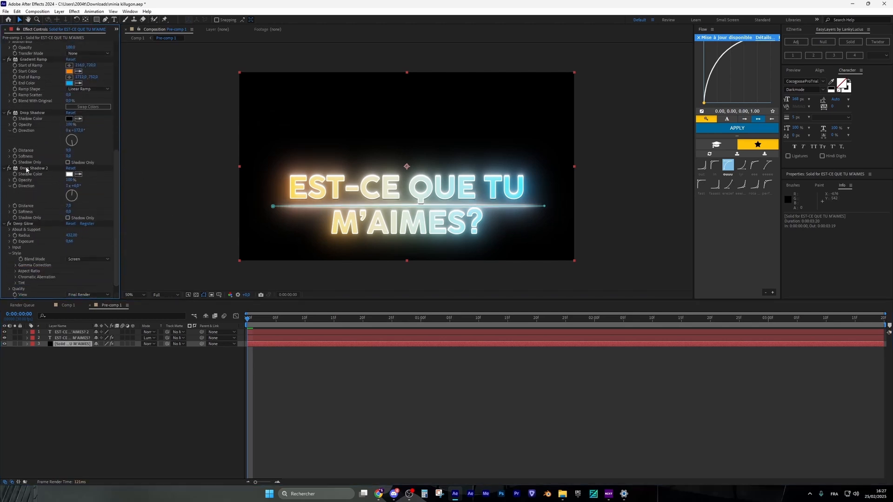
pyautogui.click(85, 313)
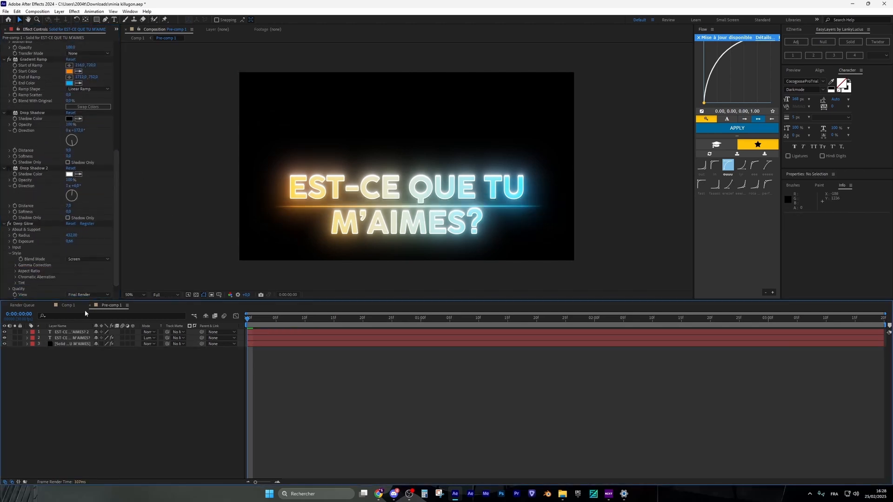
# Check the title with its separator line in Comp 1 and review the solid's effects inside the title pre-comp.
pyautogui.click(68, 305)
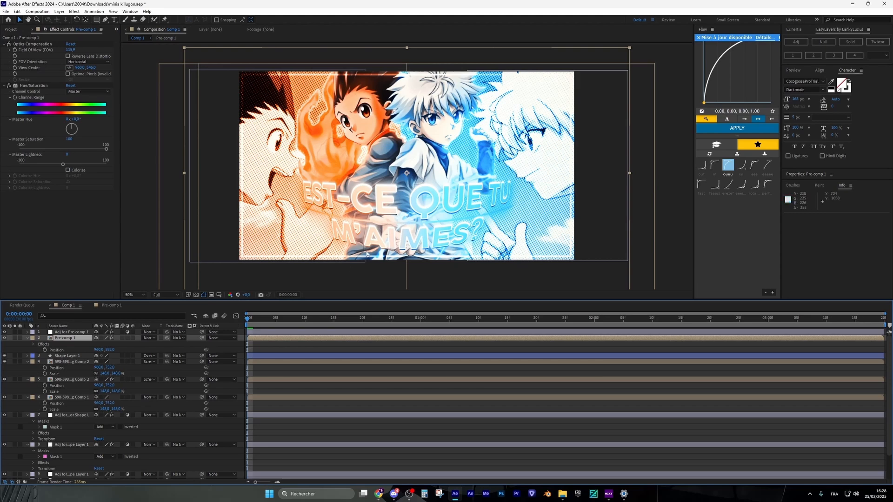
pyautogui.click(112, 305)
pyautogui.click(273, 345)
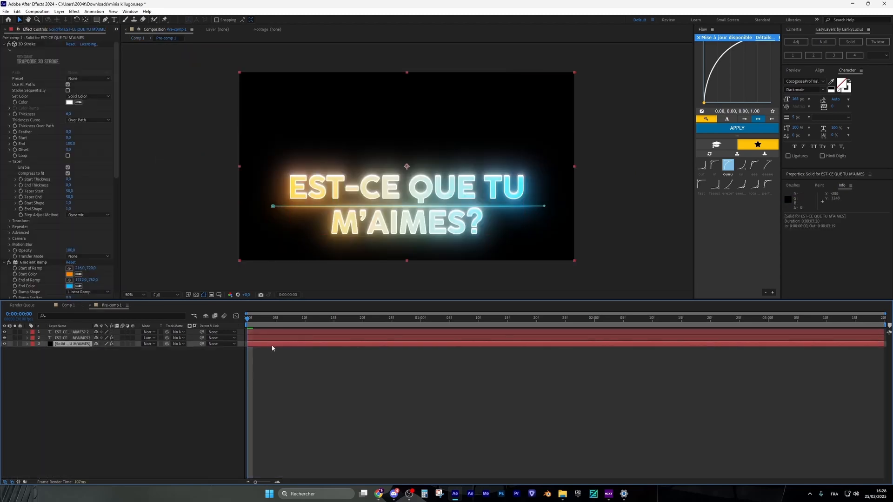
pyautogui.moveTo(116, 72); pyautogui.dragTo(111, 186)
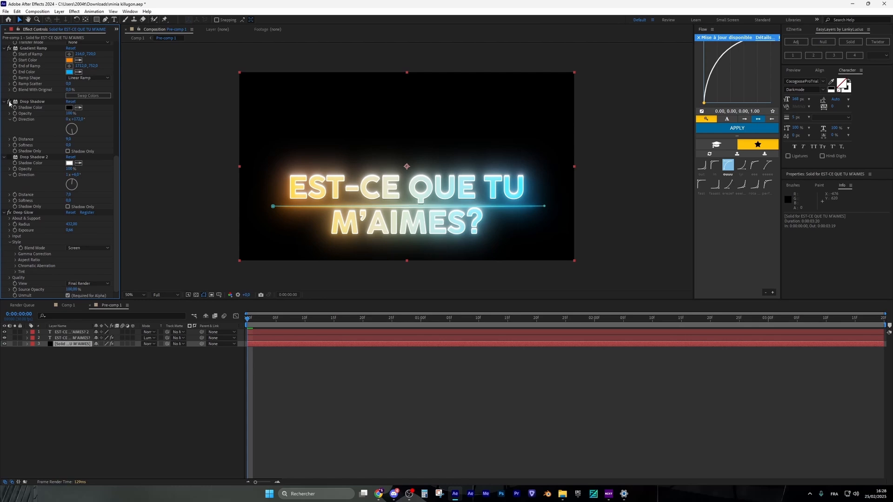
pyautogui.click(69, 303)
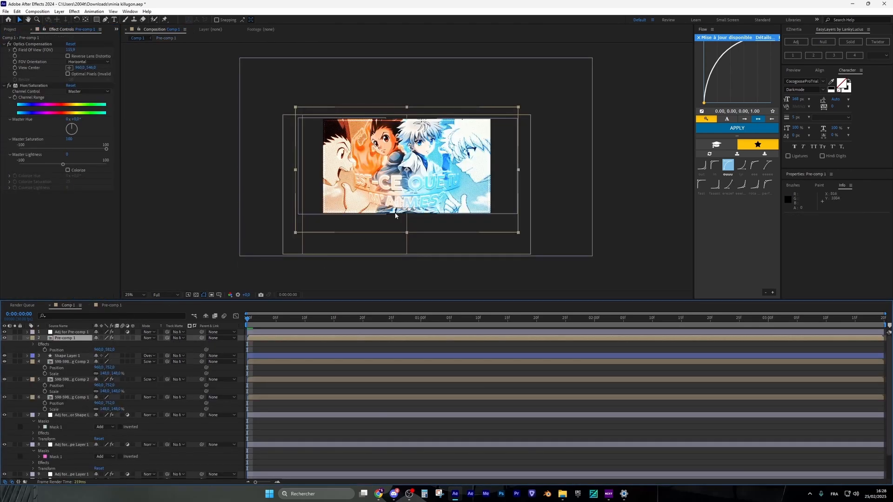
pyautogui.click(418, 343)
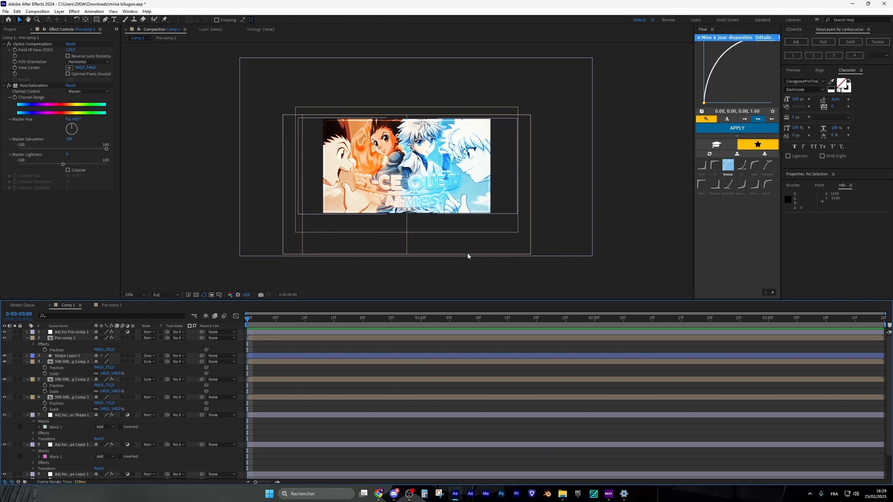